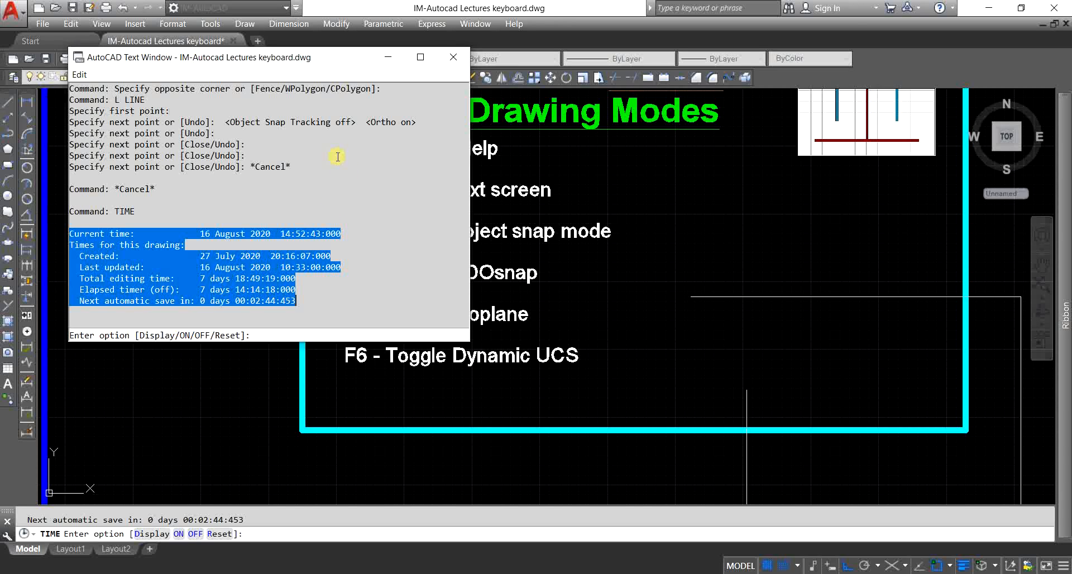
- Close the text window and cancel the running TIME command
click(452, 61)
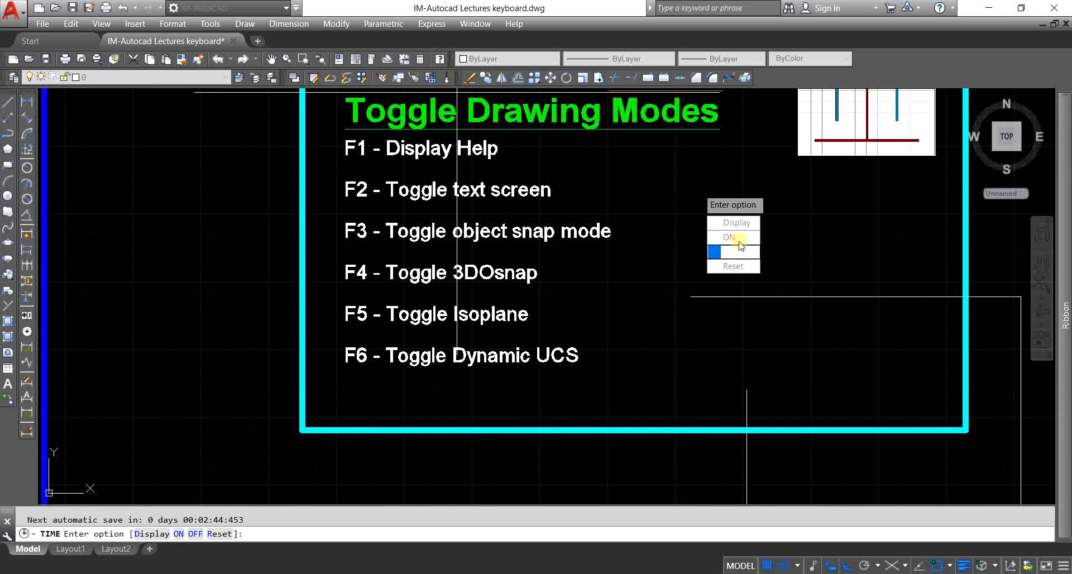
key(Escape)
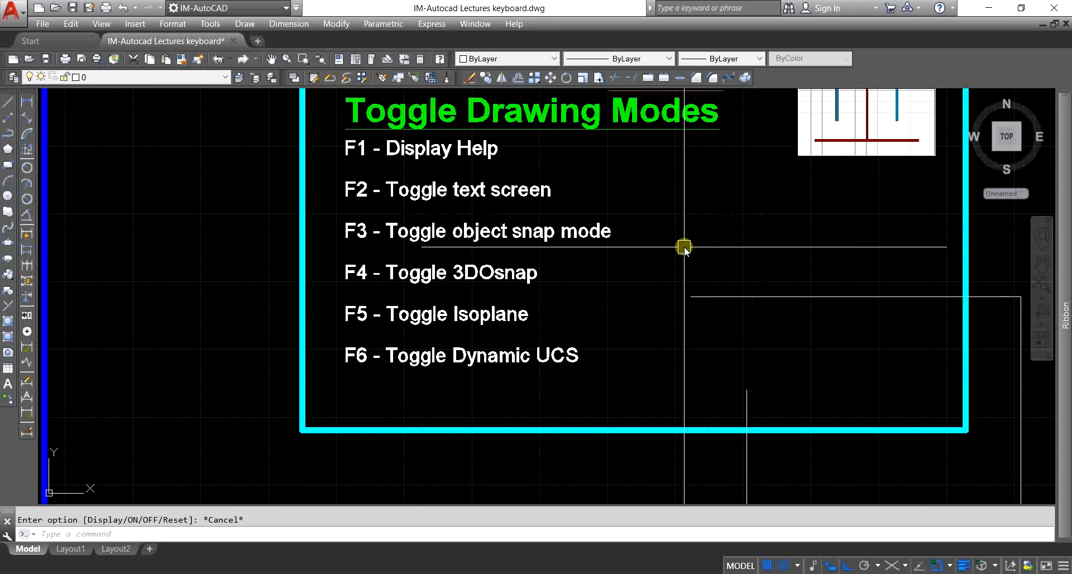
- Erase the connected white lines overlapping the lower edge of the PART-I Toggle Drawing Modes board
scroll(685, 246, down, 3)
click(612, 268)
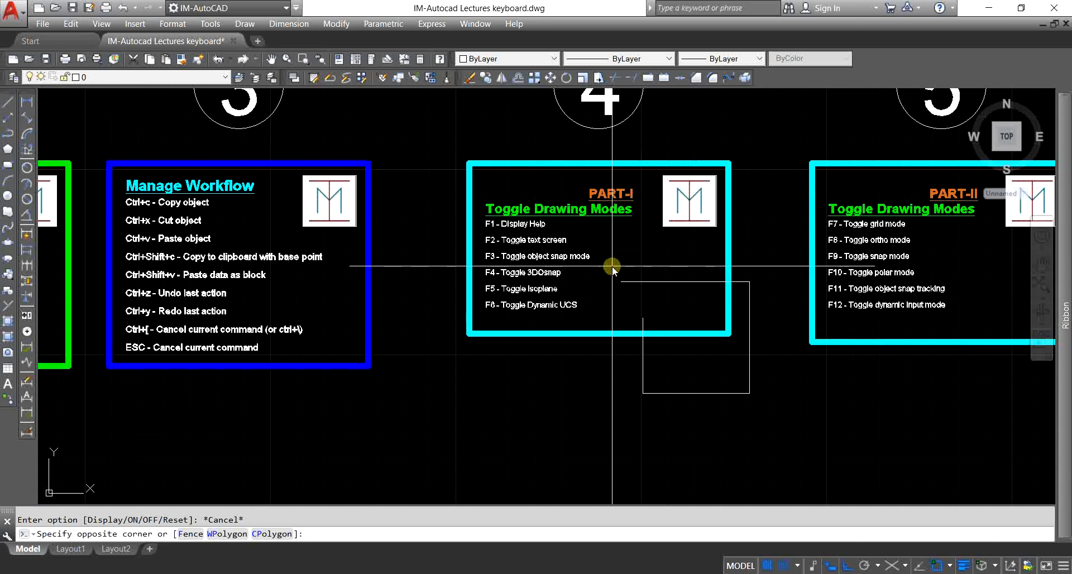
click(765, 416)
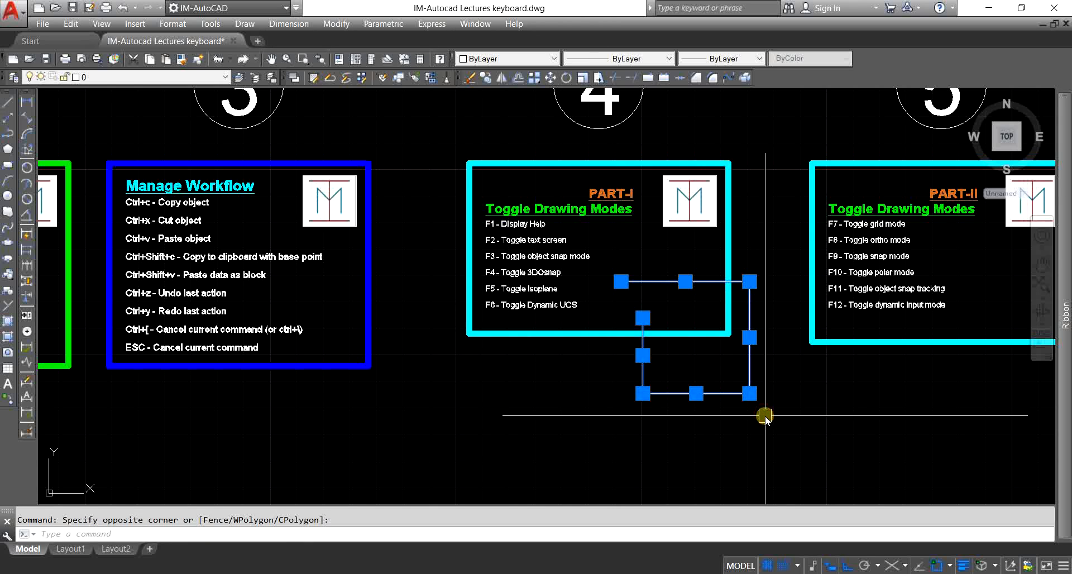
key(Delete)
middle_drag(689, 386, 647, 406)
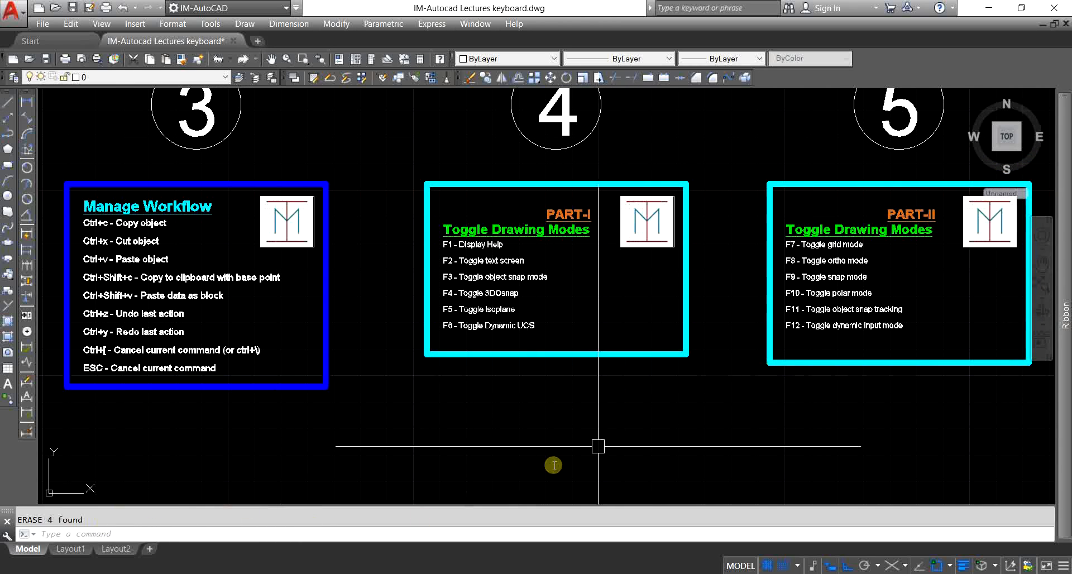
key(Escape)
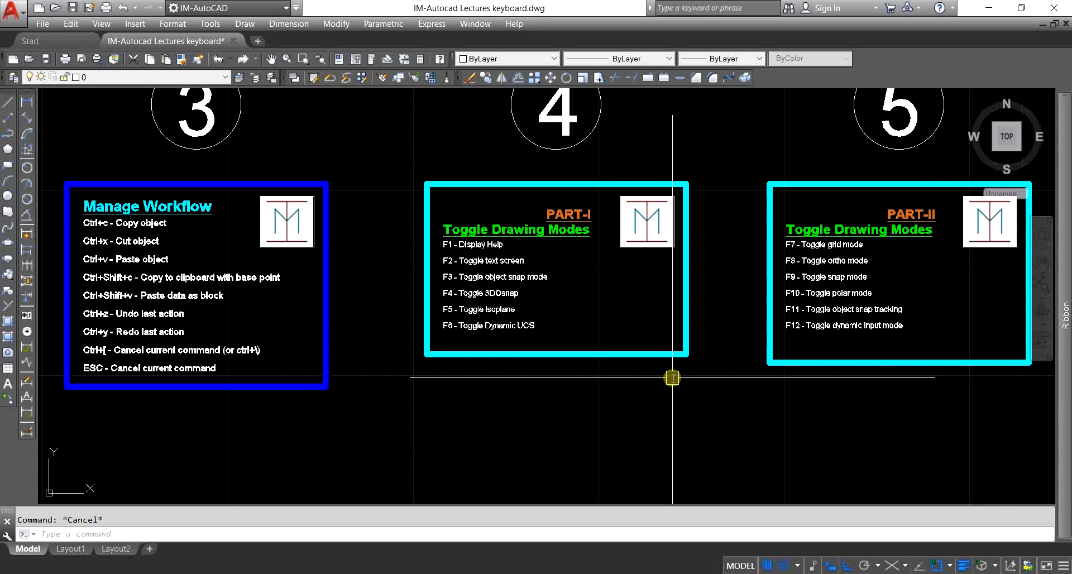
- Draw a horizontal line about 940223'-8" long in the empty area beside board 5, with Ortho on
scroll(517, 297, up, 2)
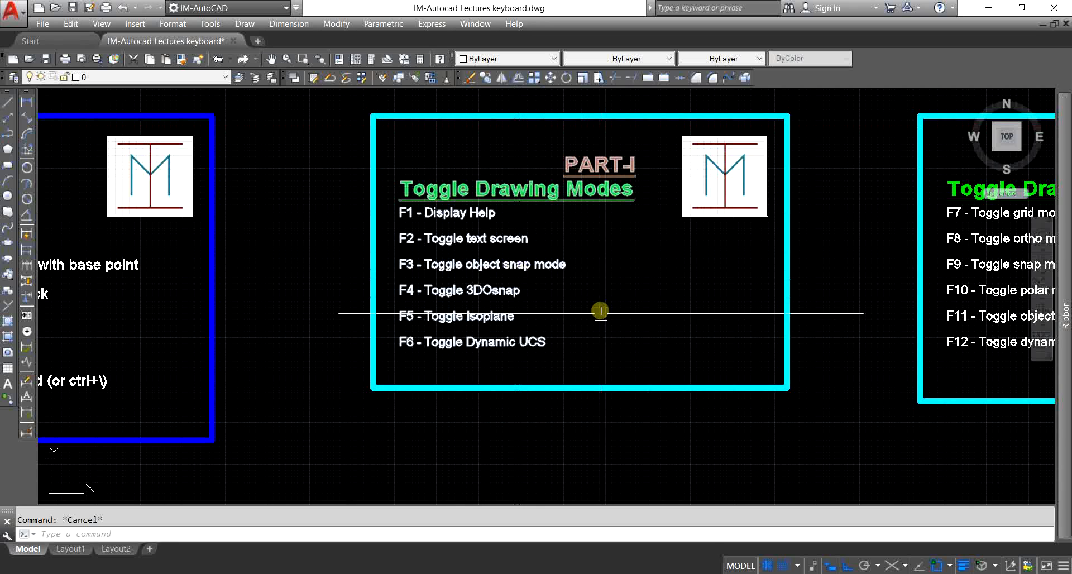
scroll(325, 258, down, 4)
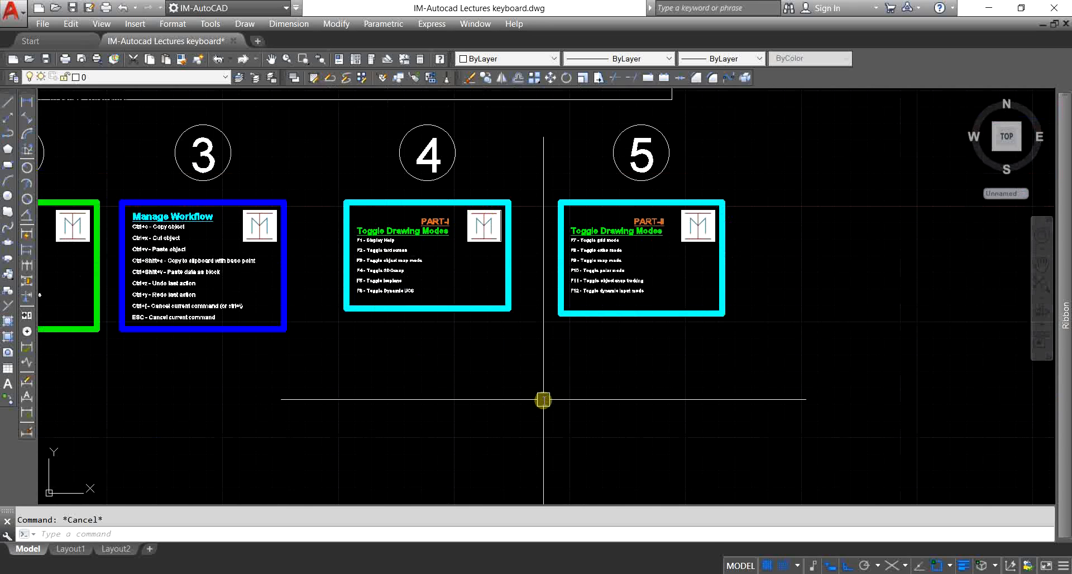
middle_drag(544, 400, 545, 355)
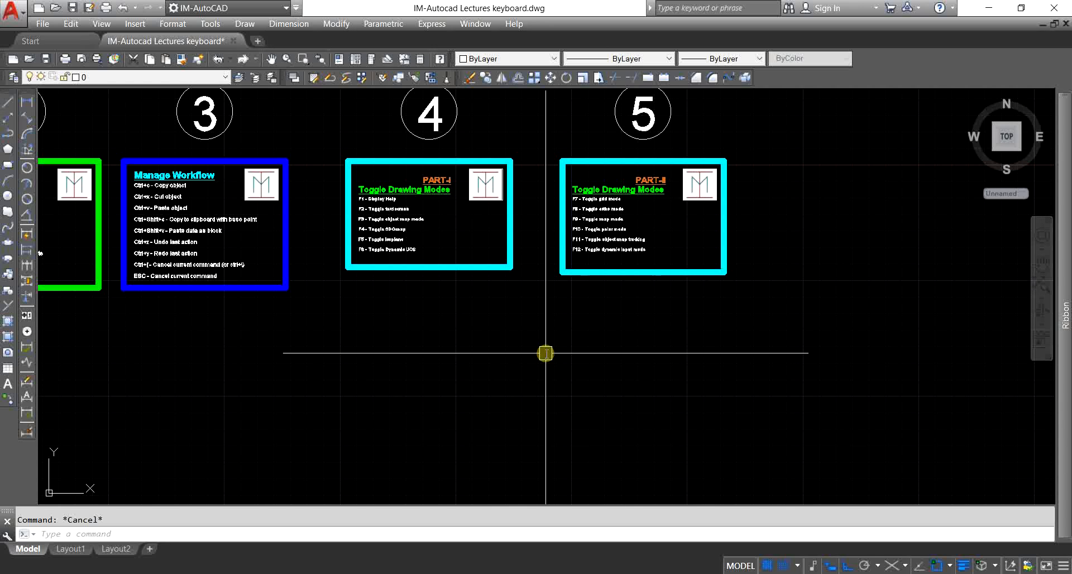
mouse_move(547, 354)
middle_down()
mouse_move(498, 361)
mouse_move(473, 347)
middle_up()
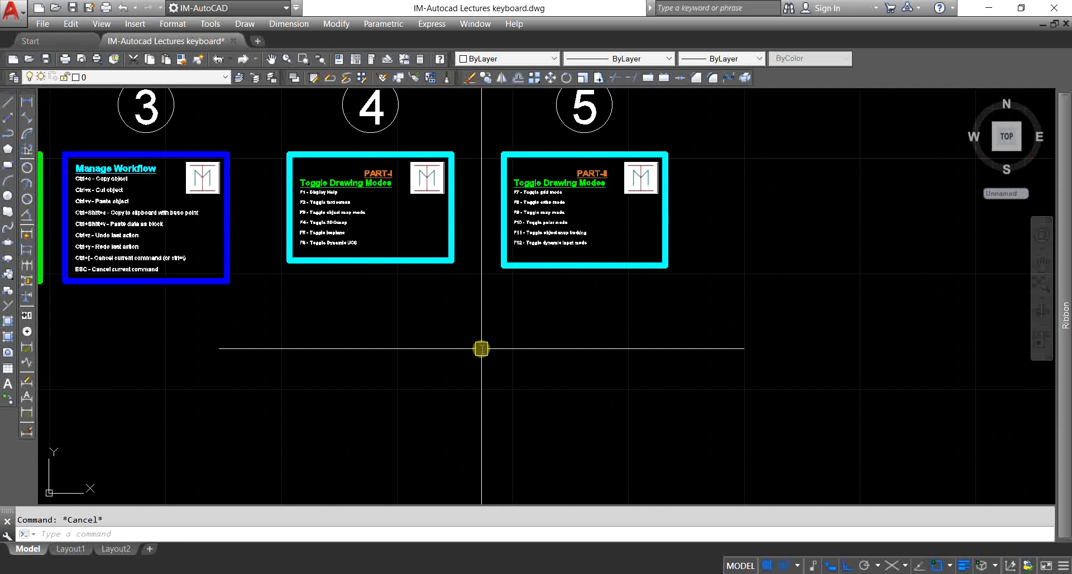
text(l)
key(Return)
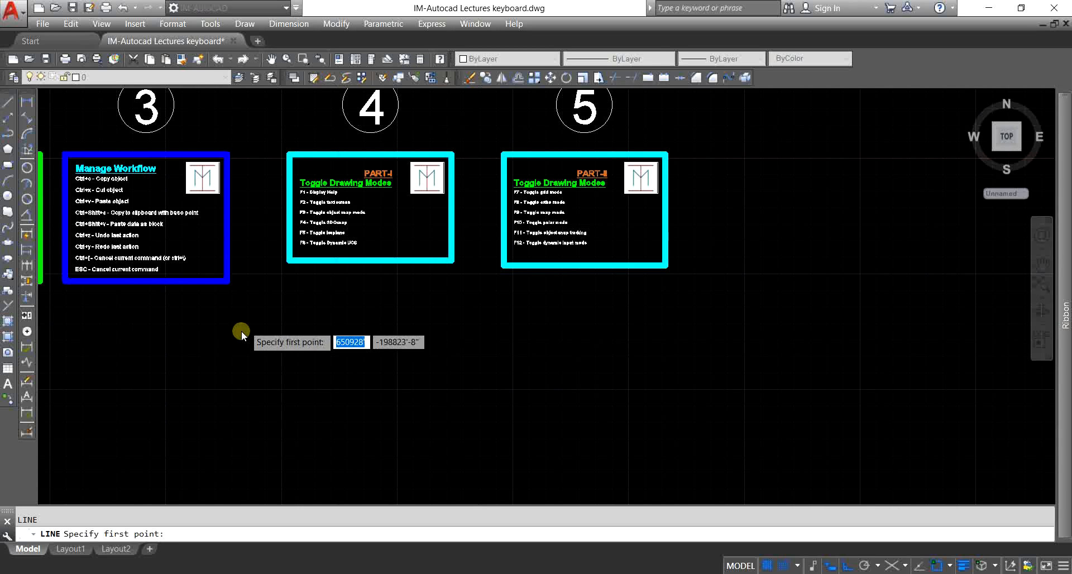
scroll(243, 332, down, 3)
click(498, 342)
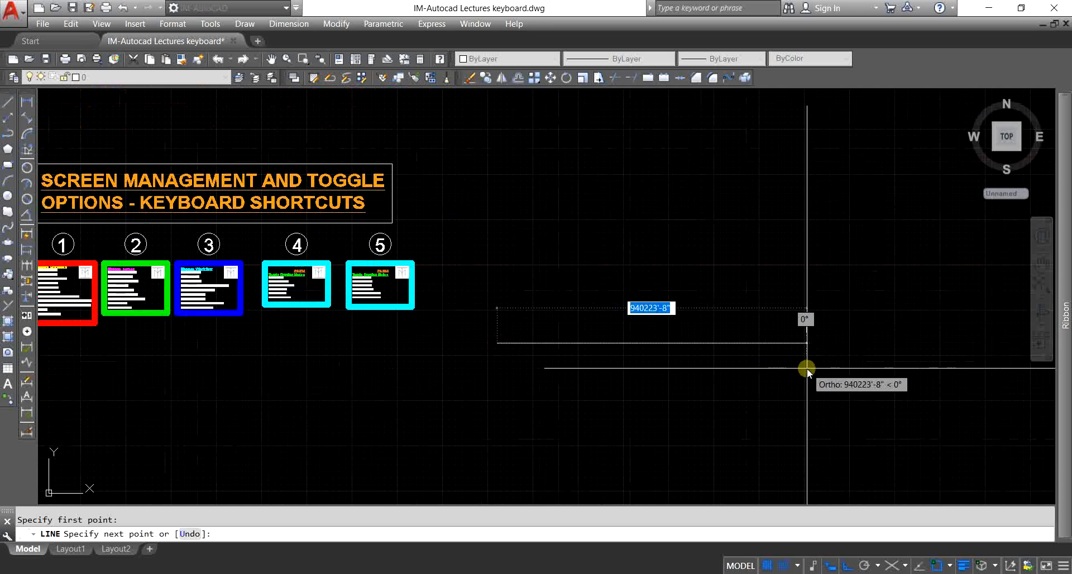
key(Escape)
click(713, 342)
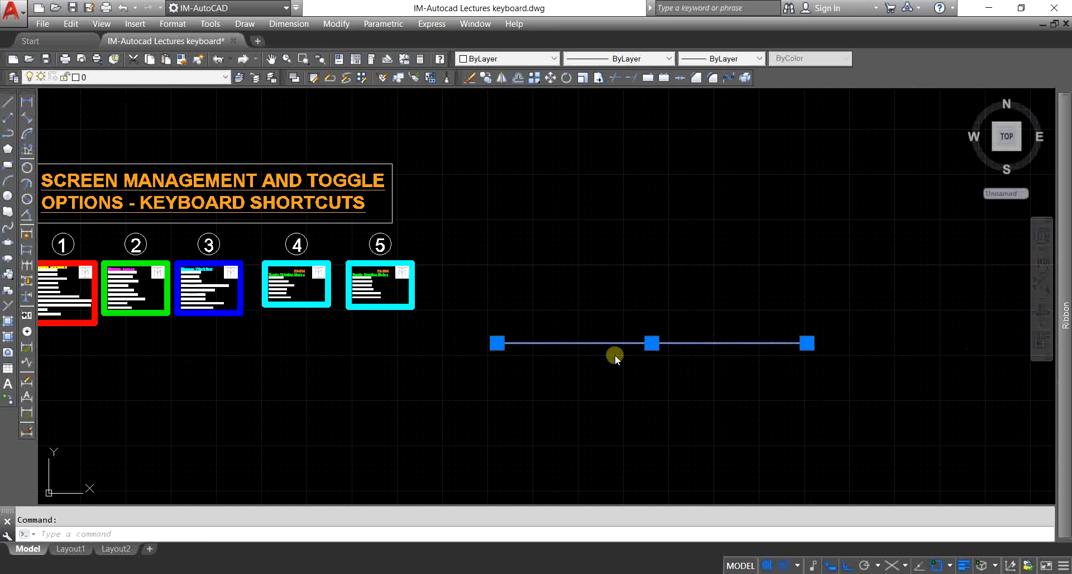
key(Escape)
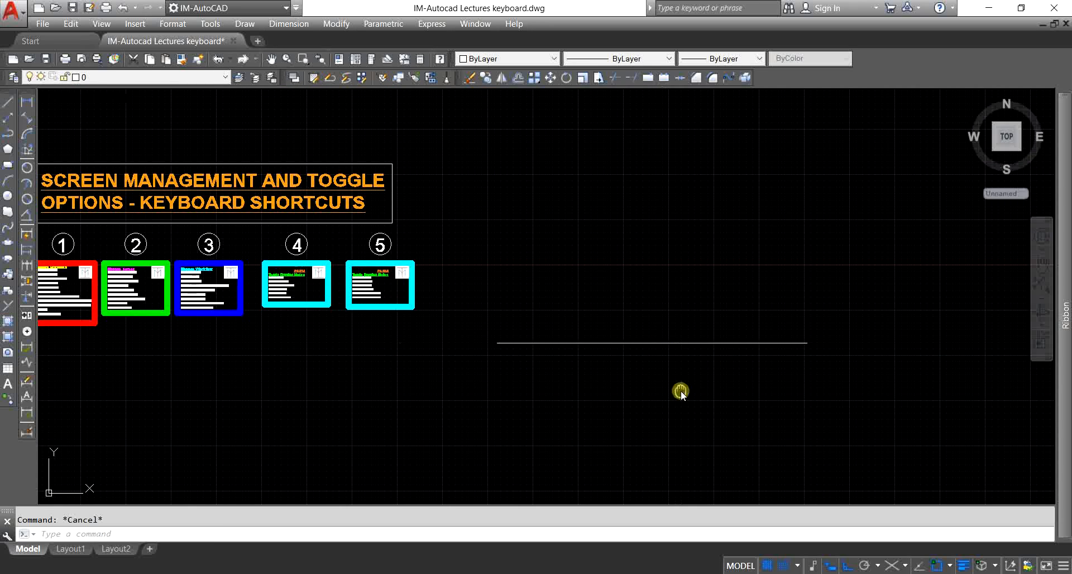
- Turn object snap off and start a new line near the left end of the horizontal line
middle_drag(664, 396, 659, 381)
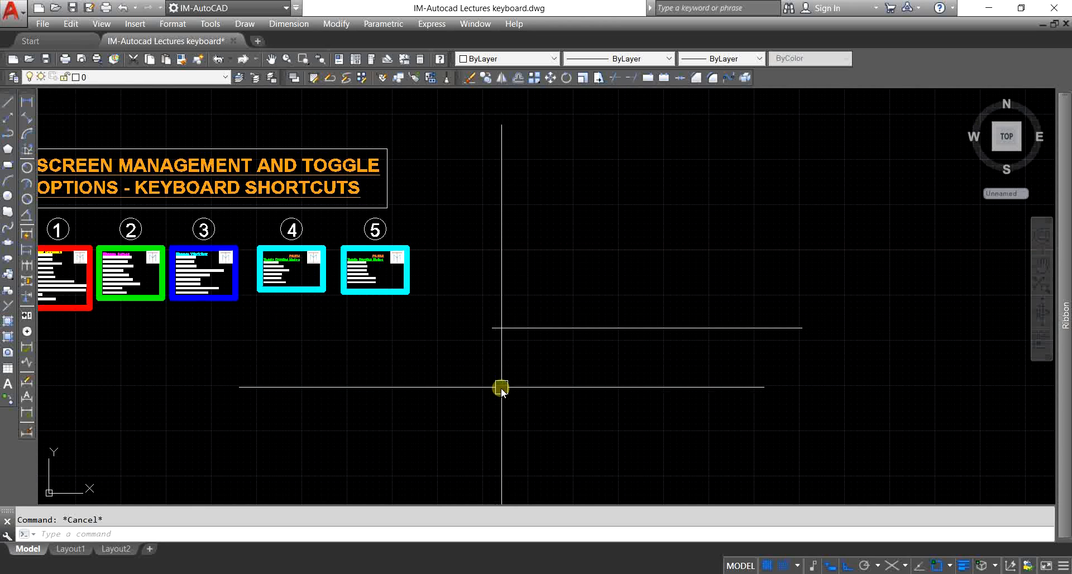
middle_drag(536, 409, 536, 394)
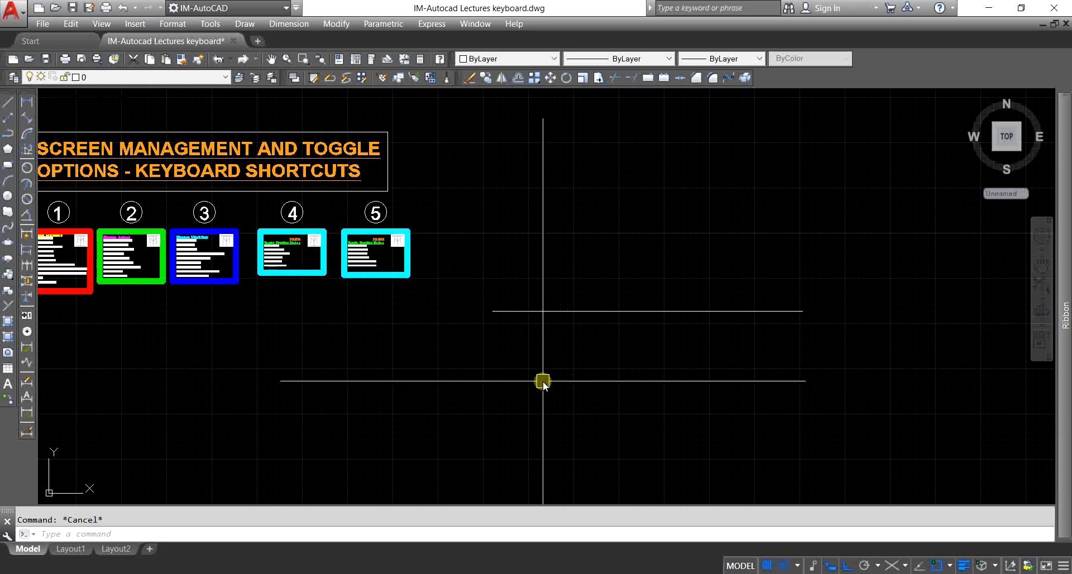
middle_drag(568, 379, 622, 373)
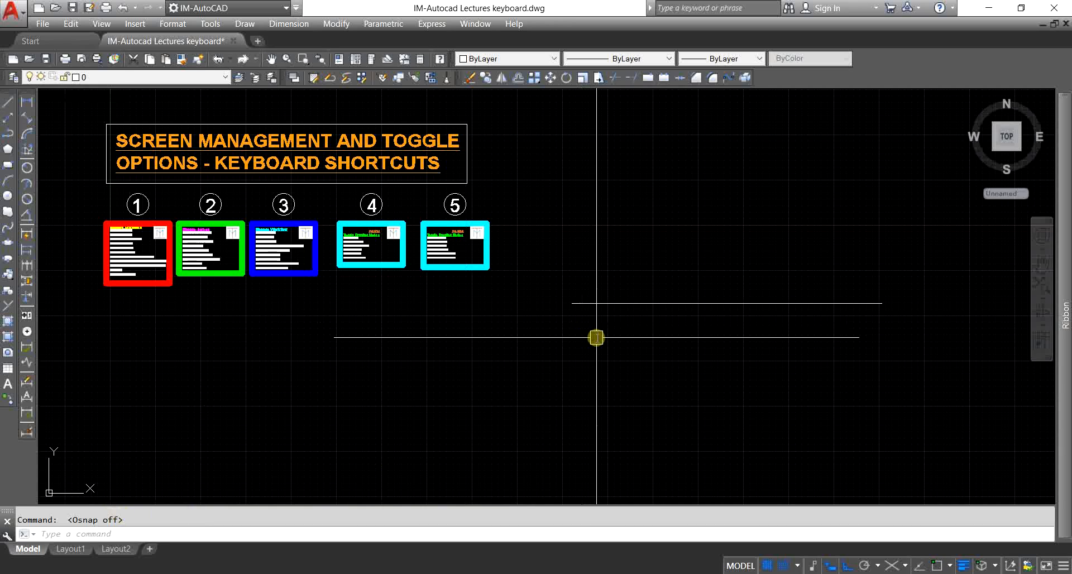
text(l)
key(Return)
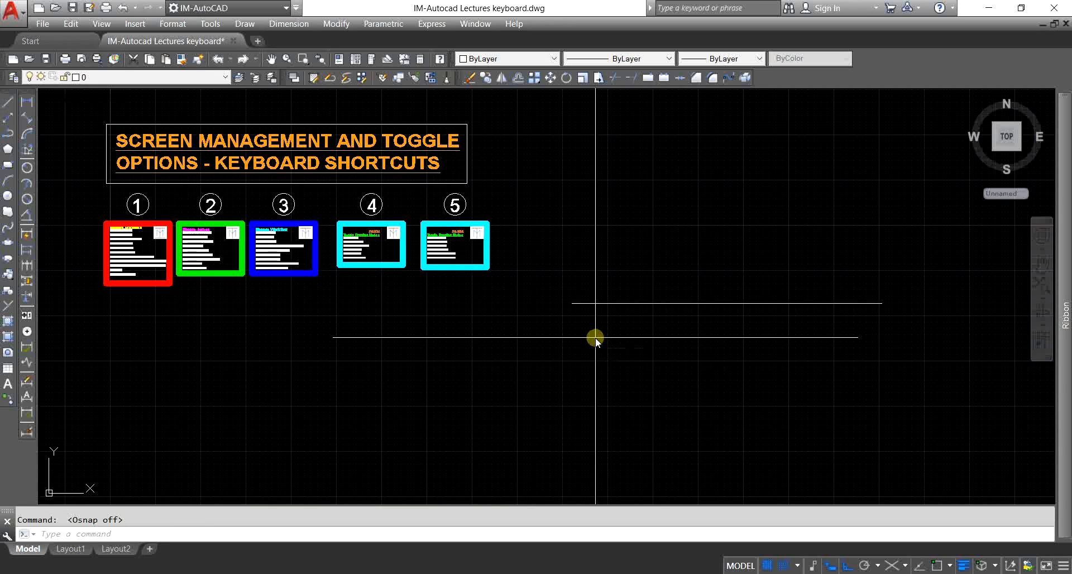
scroll(593, 338, up, 4)
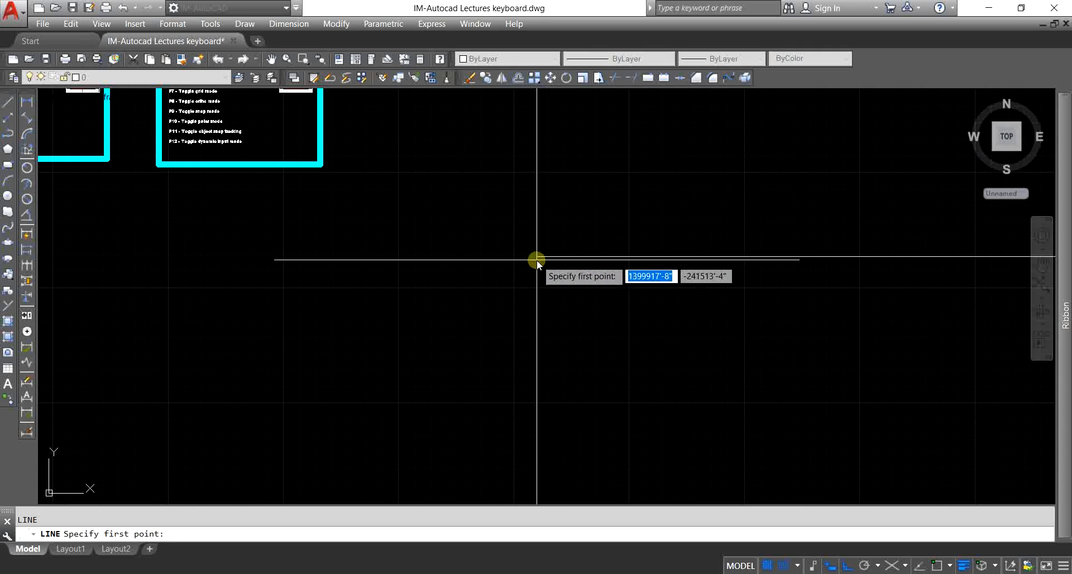
scroll(539, 260, up, 2)
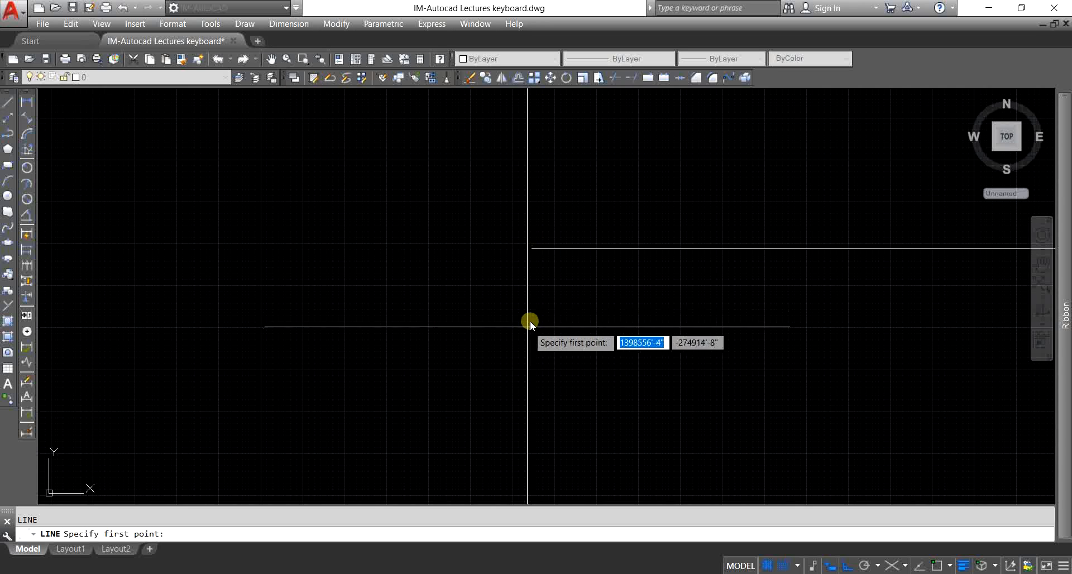
scroll(559, 274, down, 1)
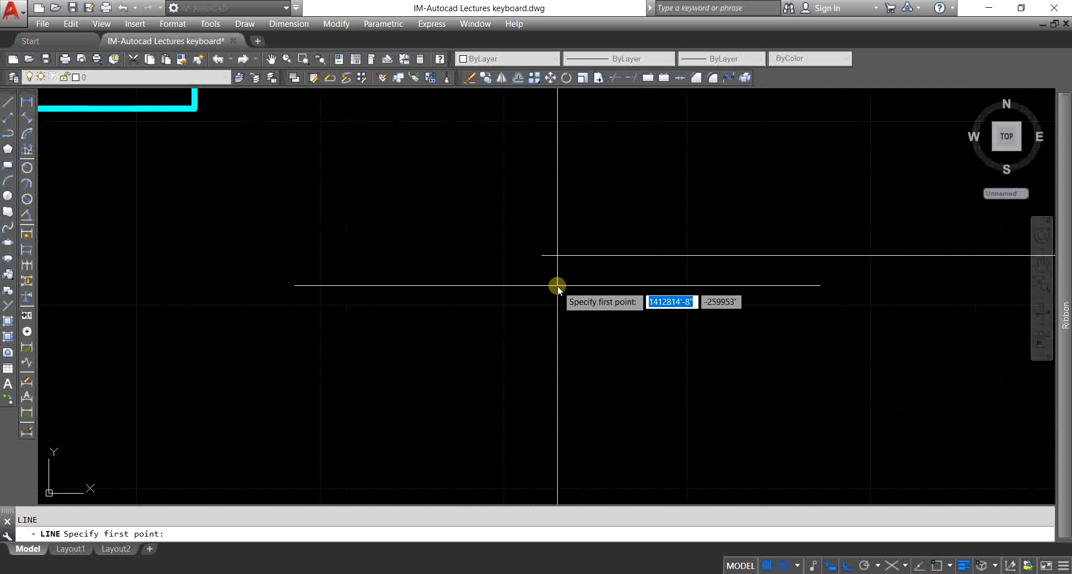
- Turn object snap on and draw a vertical line downward from the horizontal line's left endpoint
key(F3)
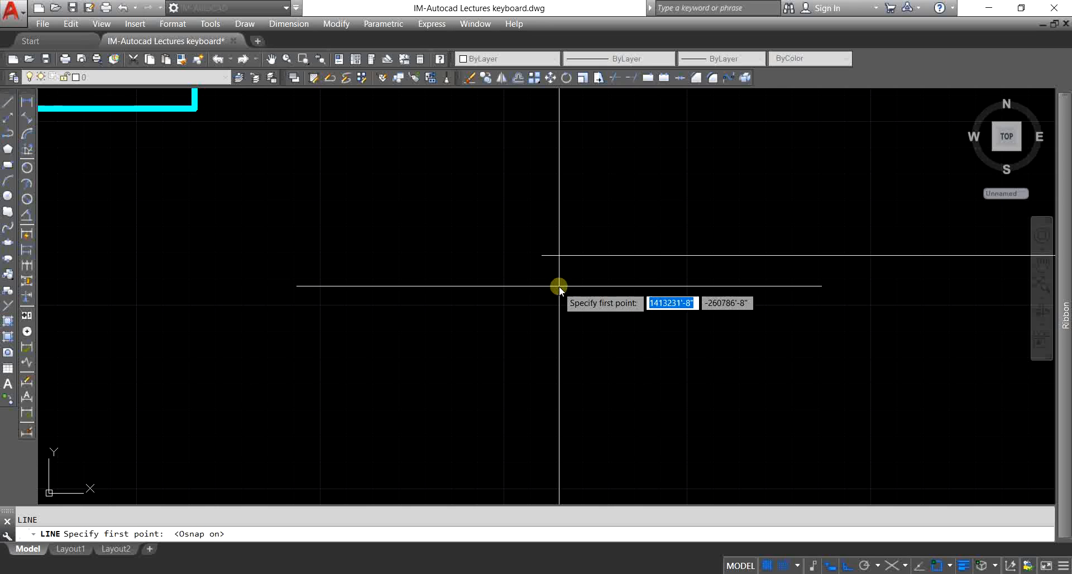
click(541, 255)
scroll(540, 174, down, 5)
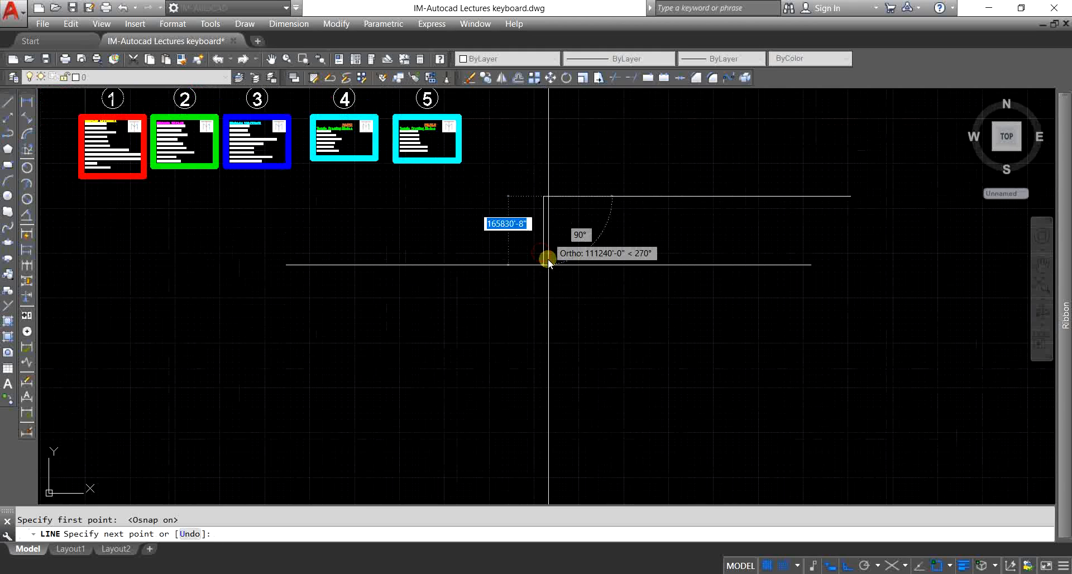
key(Escape)
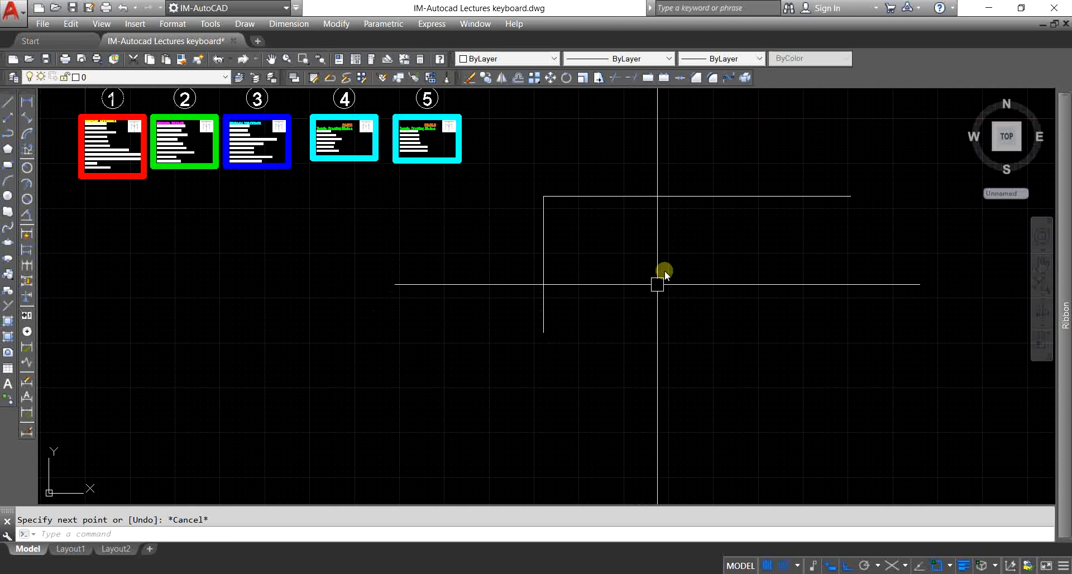
- Draw a vertical line downward from the midpoint of the horizontal line
key(Return)
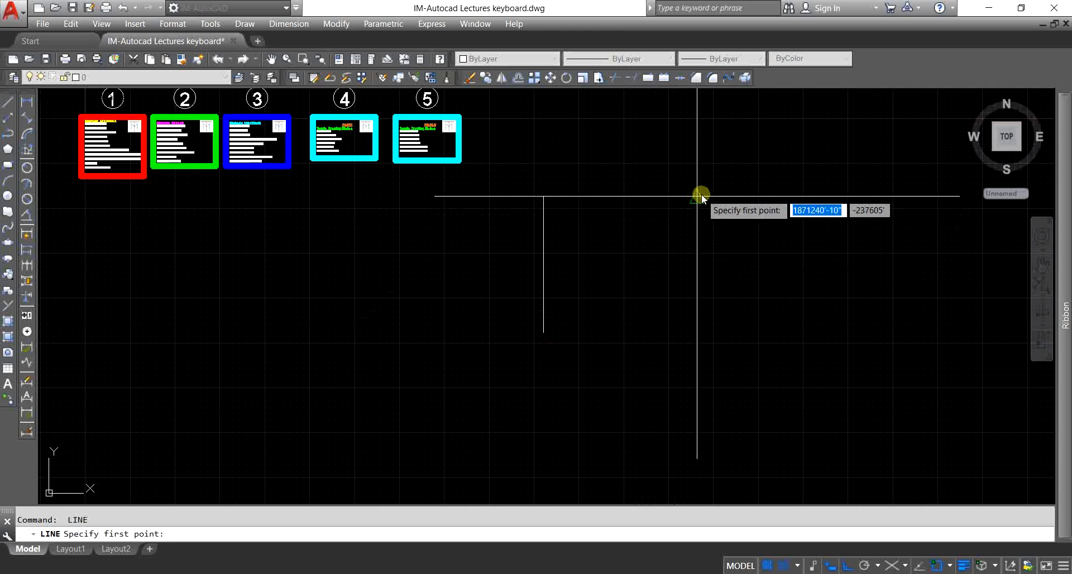
click(698, 196)
click(705, 330)
key(Escape)
- Draw a shorter vertical line downward from the right endpoint of the horizontal line
key(Return)
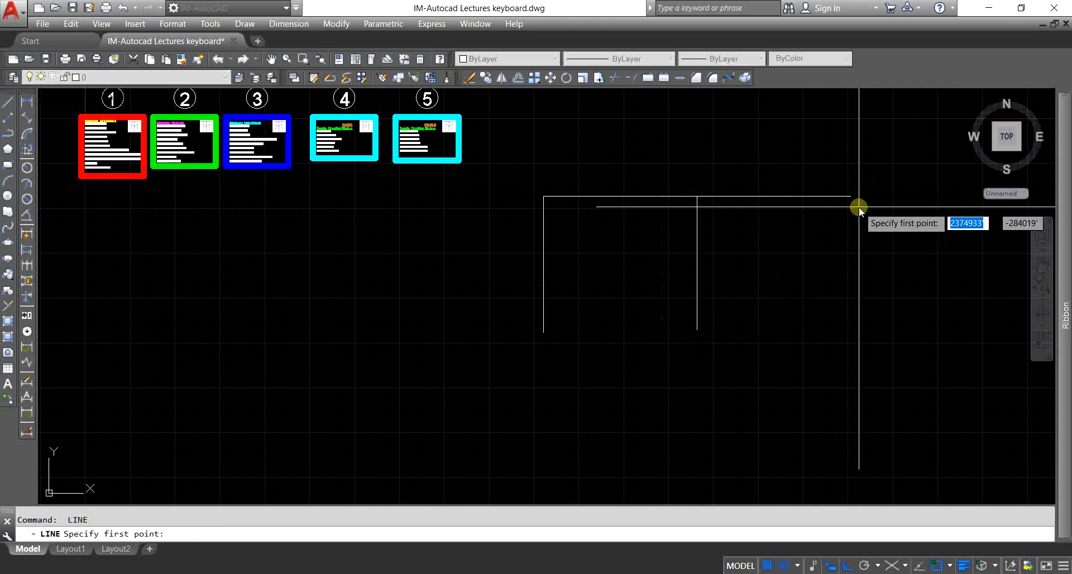
click(850, 196)
click(850, 291)
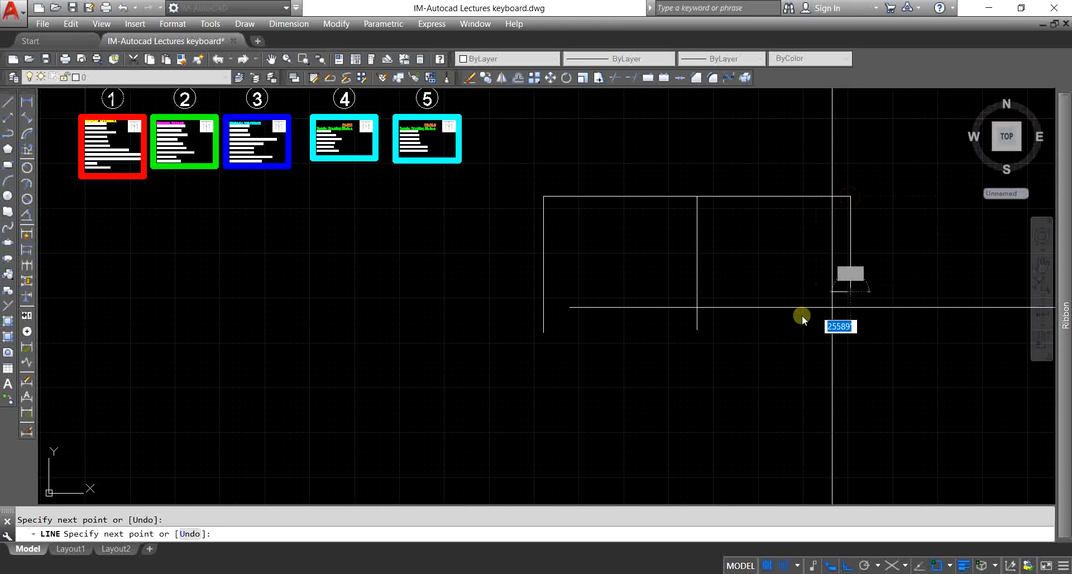
key(Escape)
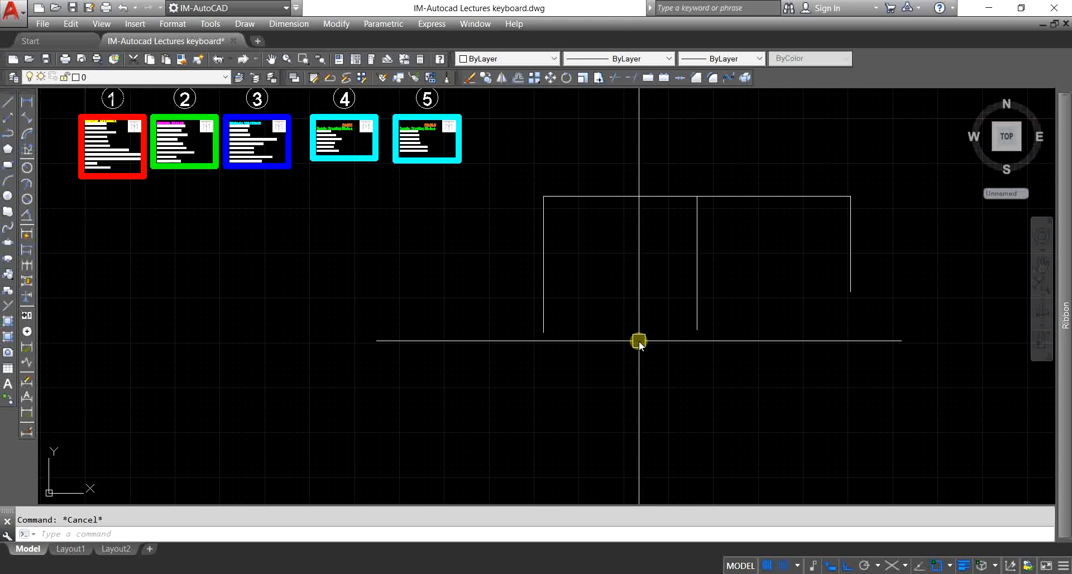
- Enable all object snap modes in Drafting Settings except Nearest and Endpoint, and apply the settings
text(DS)
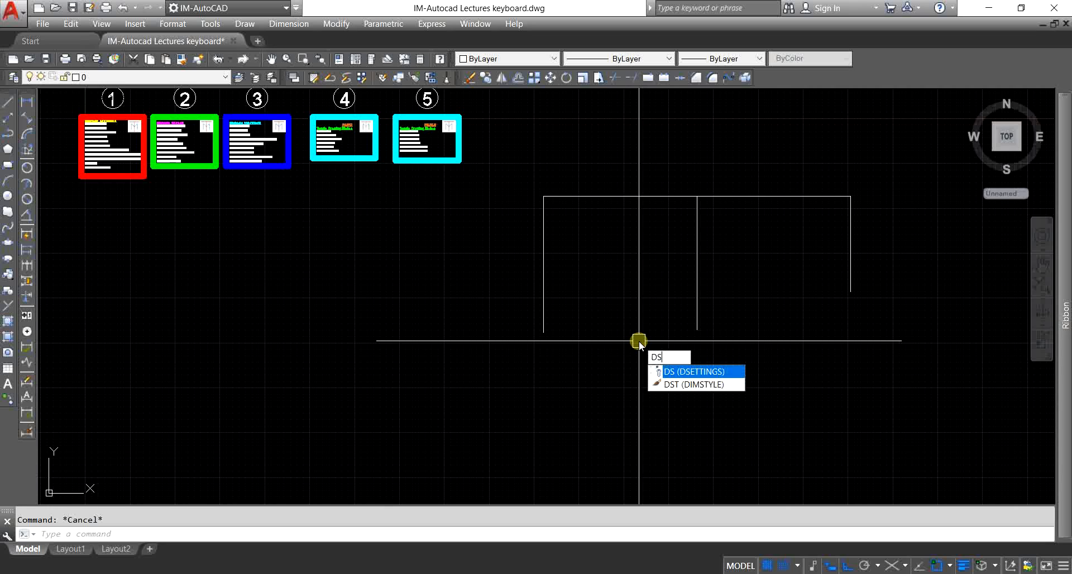
key(Return)
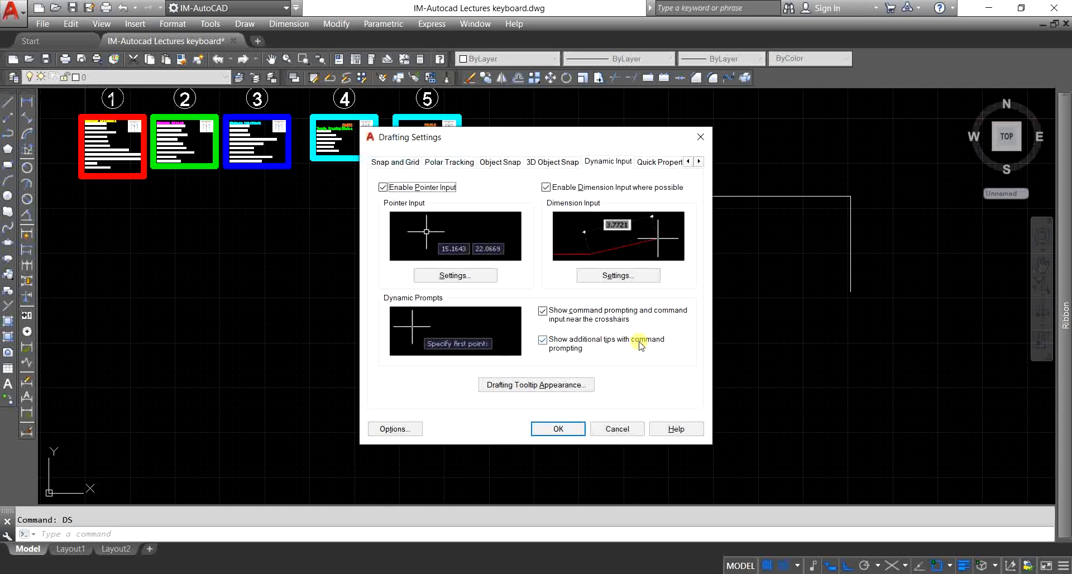
drag(541, 142, 607, 145)
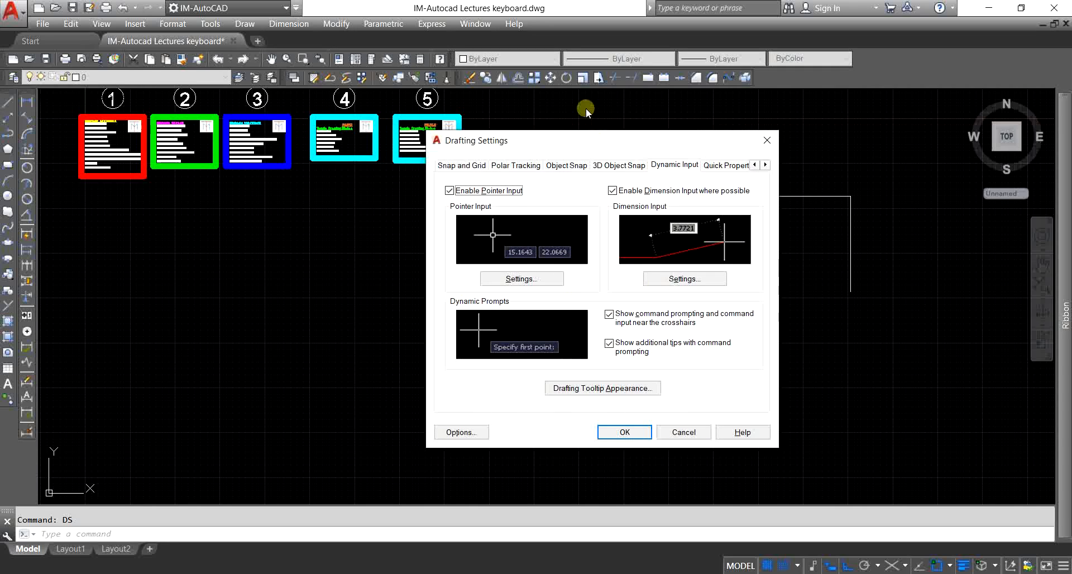
mouse_move(642, 143)
mouse_down()
mouse_move(525, 168)
mouse_move(652, 137)
mouse_up()
click(445, 189)
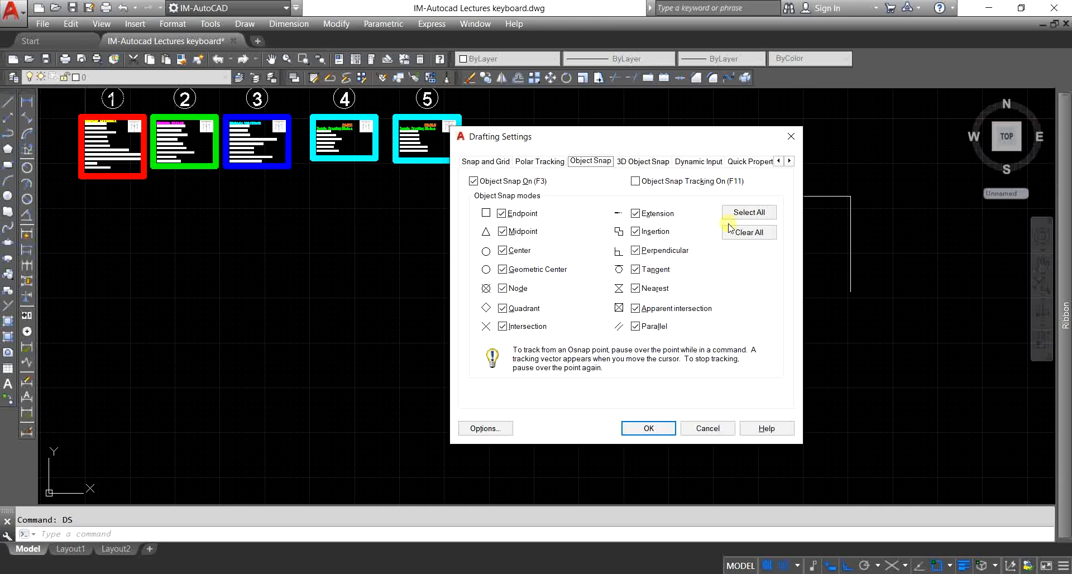
click(749, 213)
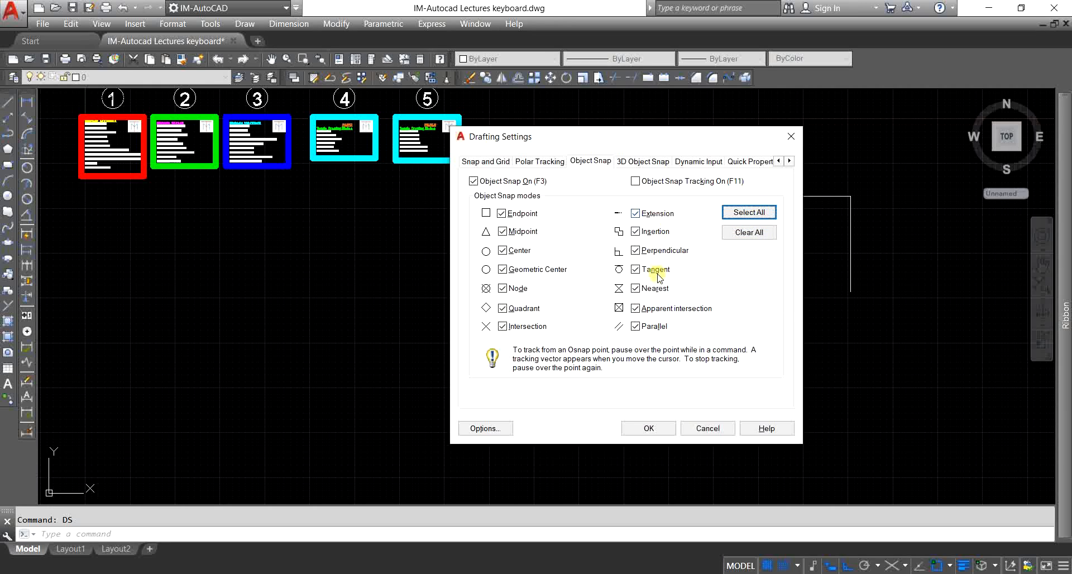
click(659, 288)
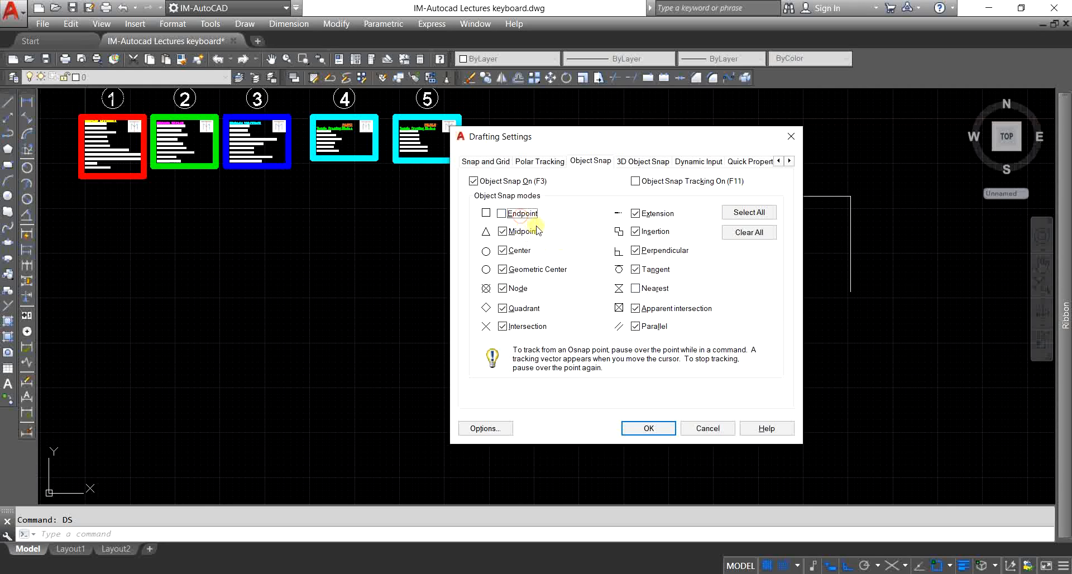
click(647, 428)
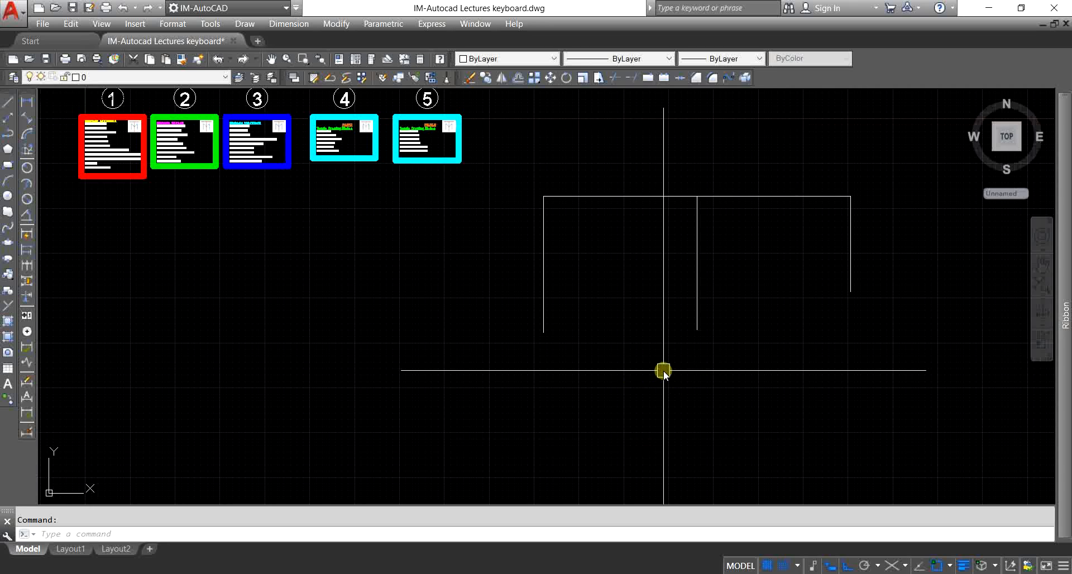
- Try to start a line from the horizontal line's right endpoint with Endpoint snap disabled, and cancel the command
text(l)
key(Return)
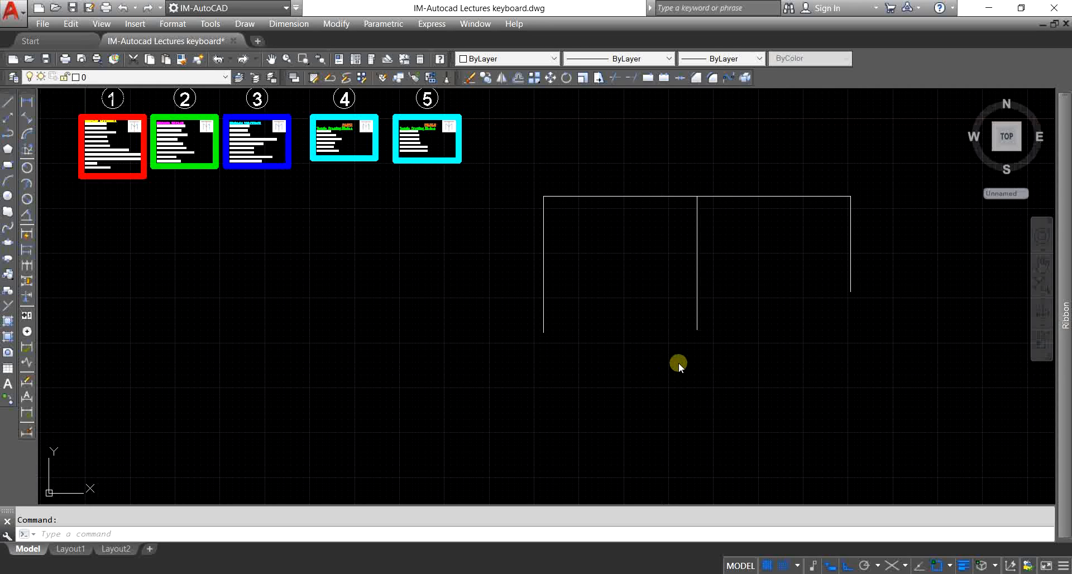
middle_drag(783, 395, 497, 430)
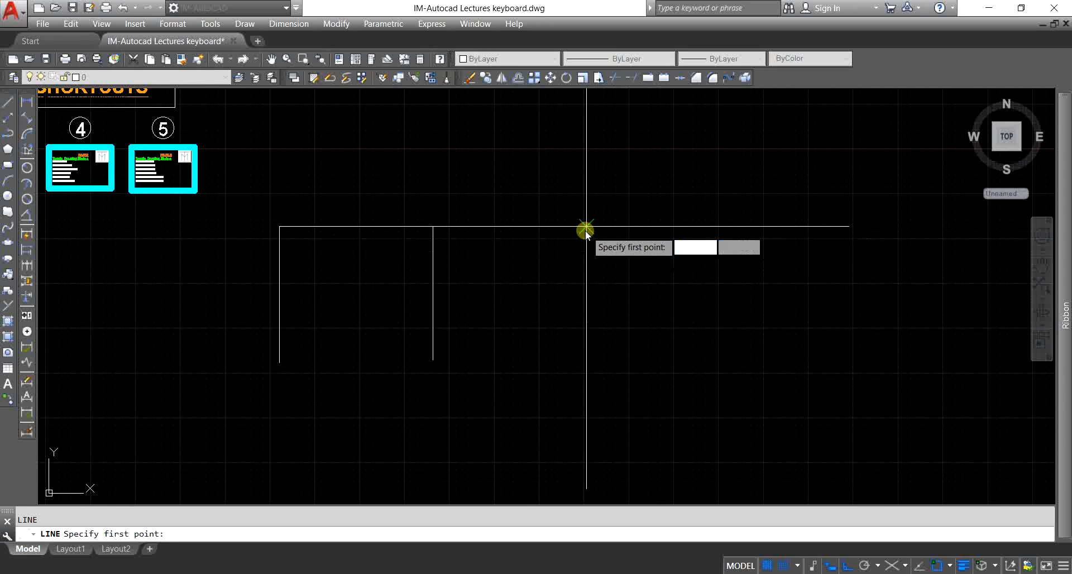
key(Escape)
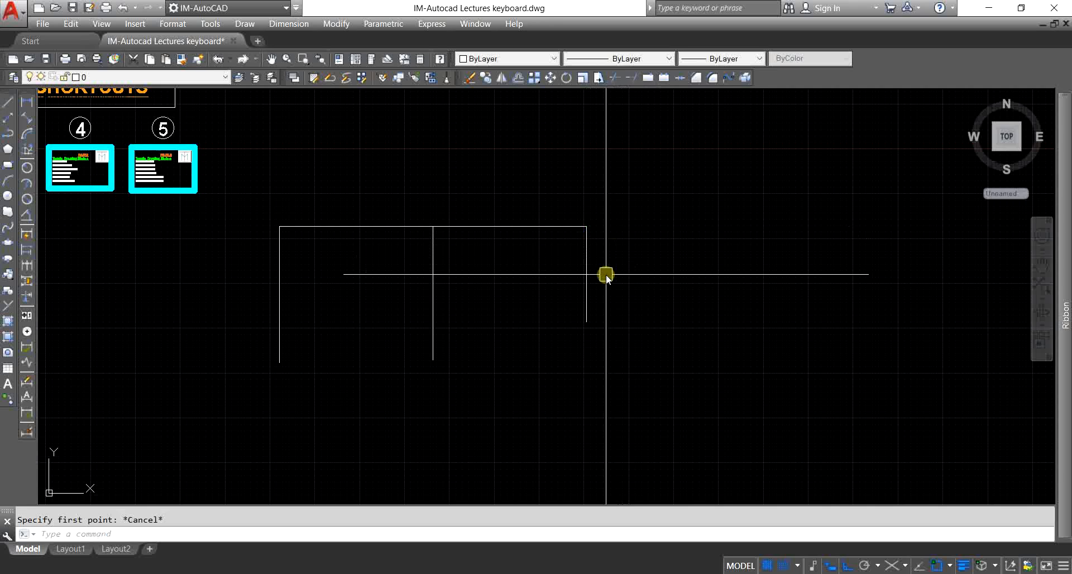
- Delete the short vertical line at the right end of the horizontal line
click(606, 276)
click(545, 344)
key(Delete)
key(Escape)
- Try to start a line at the free right end of the horizontal line, and cancel the command
text(l)
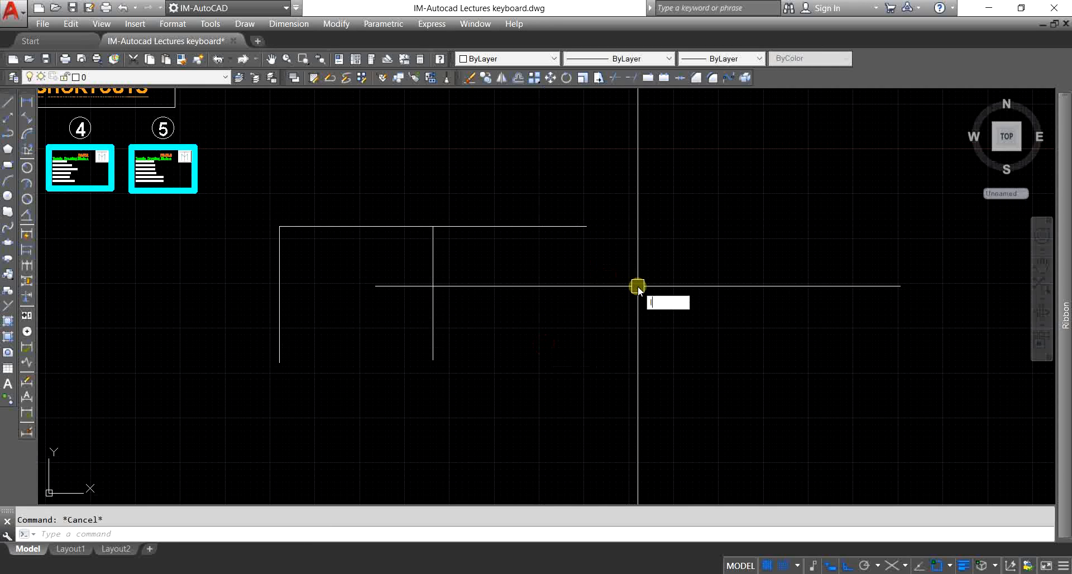
key(Return)
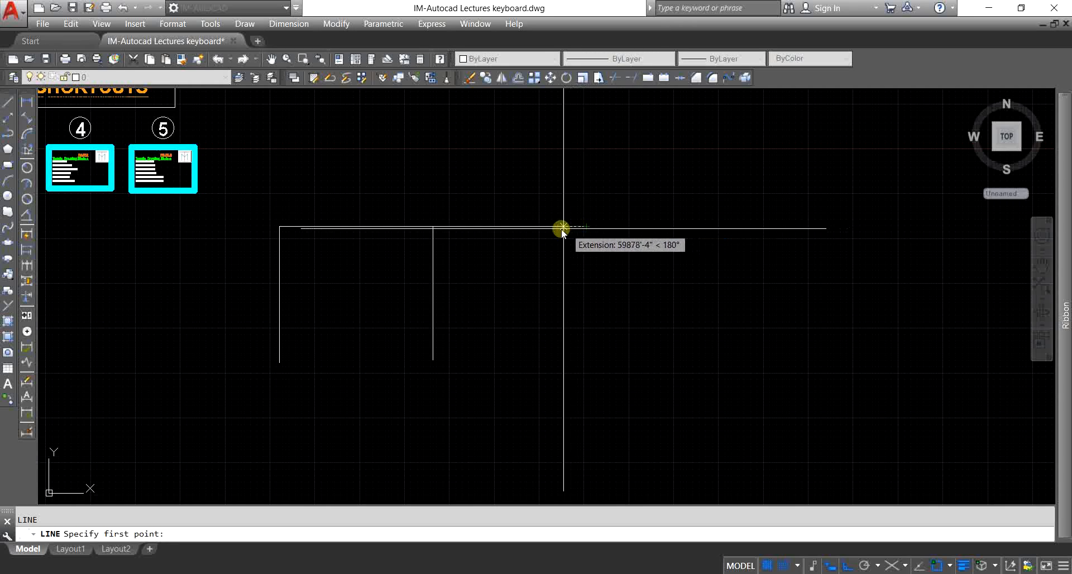
key(Escape)
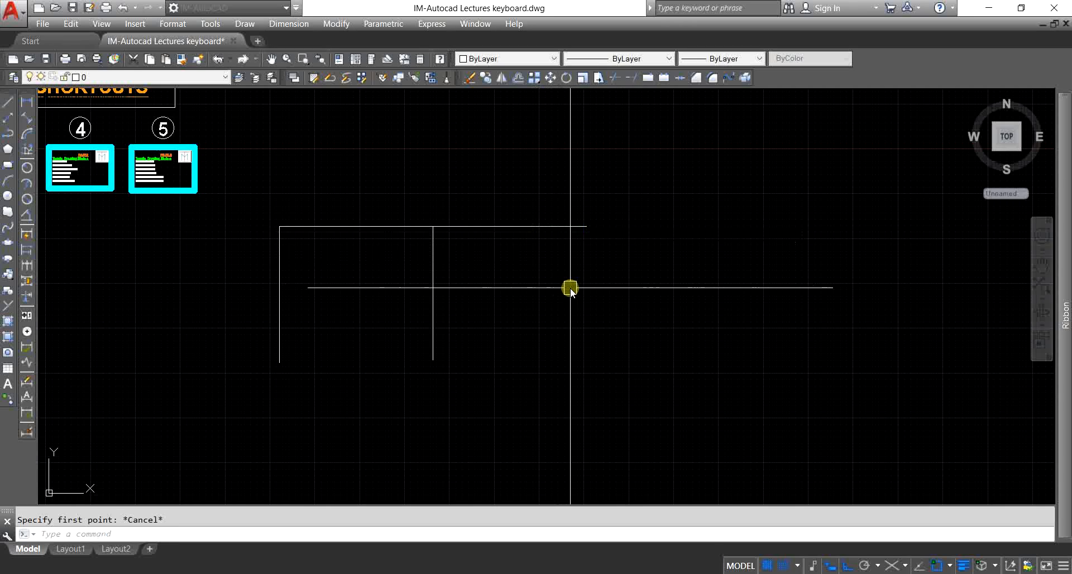
- Enable all object snap modes, including Endpoint and Nearest, in Drafting Settings and apply the settings
text(ds)
key(Return)
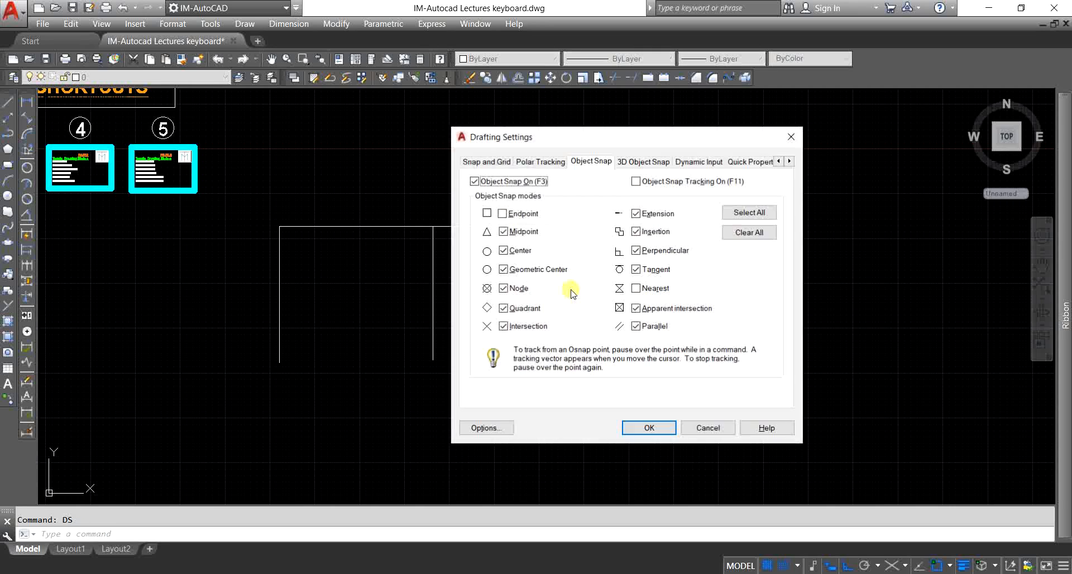
click(751, 213)
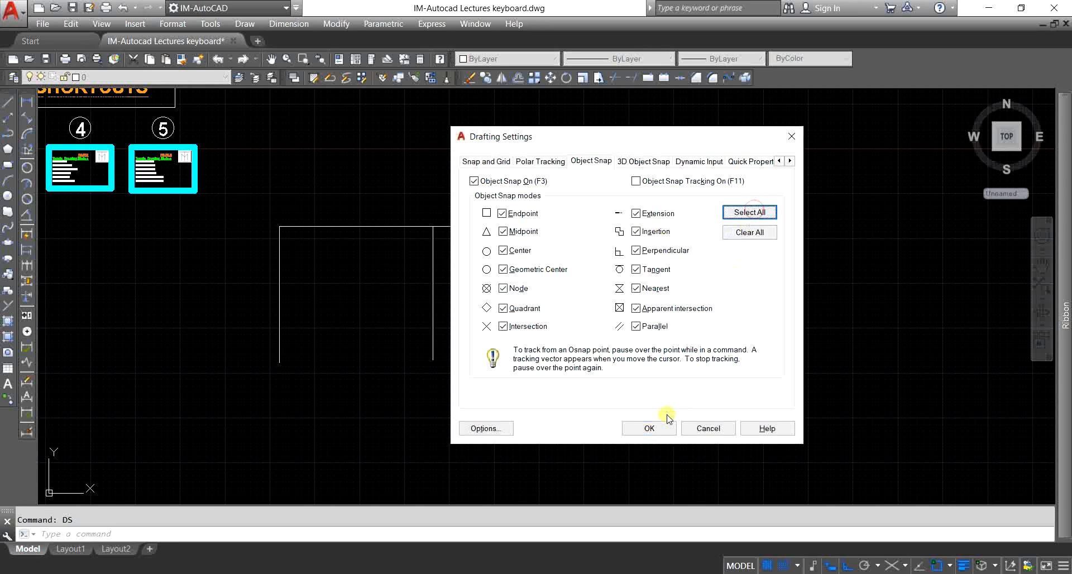
key(Return)
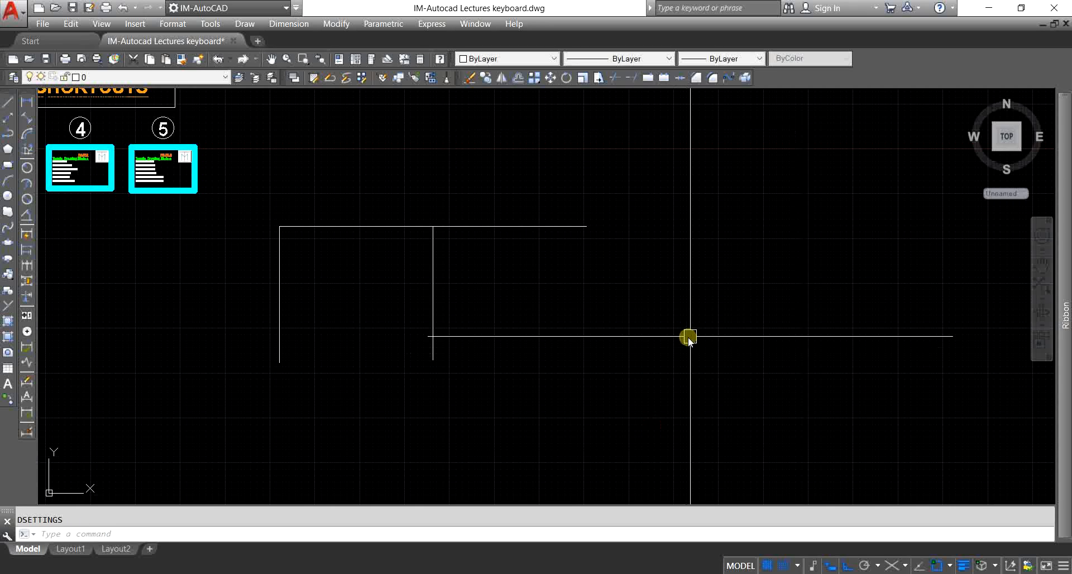
- Draw a circle to the right of the lines, just below the horizontal line's right end
scroll(735, 313, down, 4)
scroll(625, 331, up, 5)
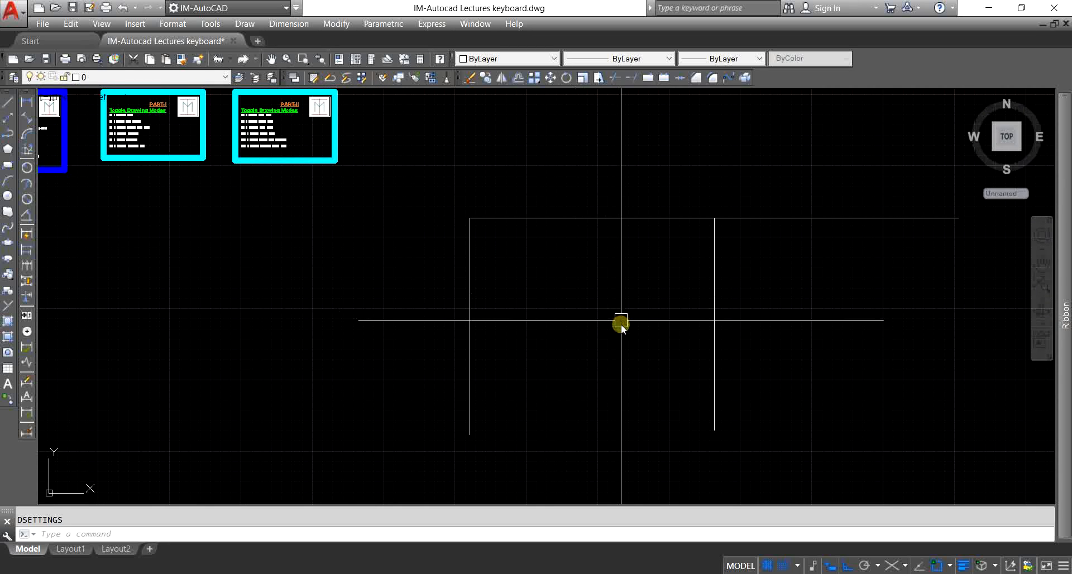
middle_drag(620, 324, 601, 340)
text(c)
key(Return)
scroll(506, 322, down, 4)
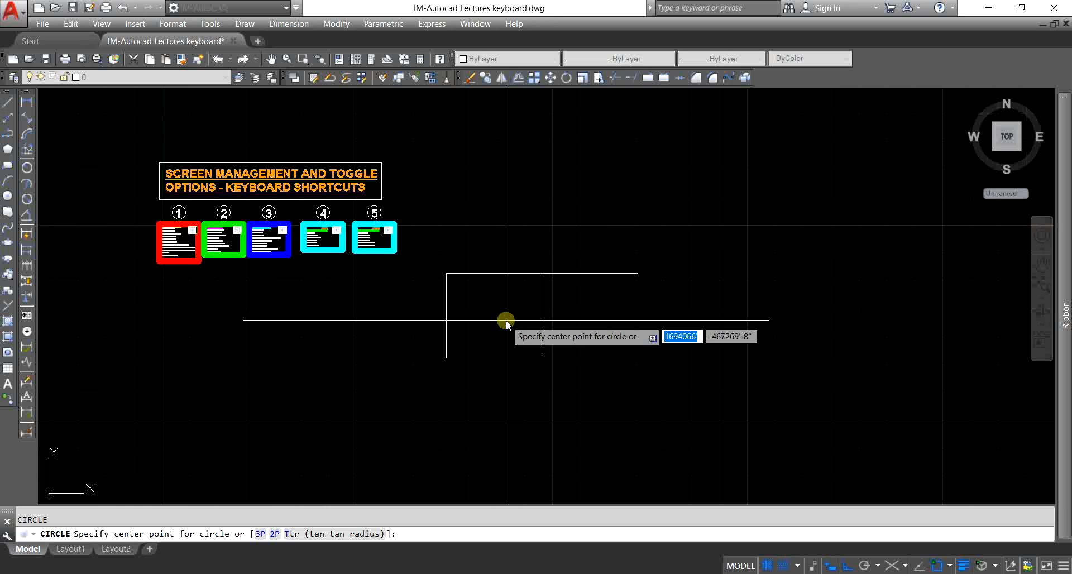
click(677, 323)
click(717, 331)
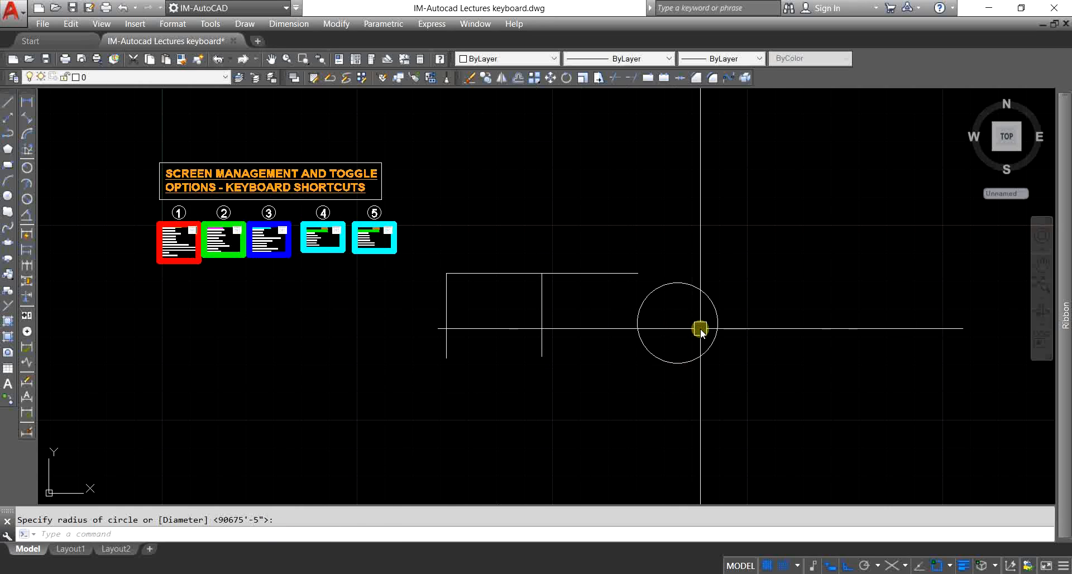
- Start a line to examine the snap points at the circle's center and on its circumference, and cancel the command
text(l)
key(Return)
scroll(717, 328, up, 6)
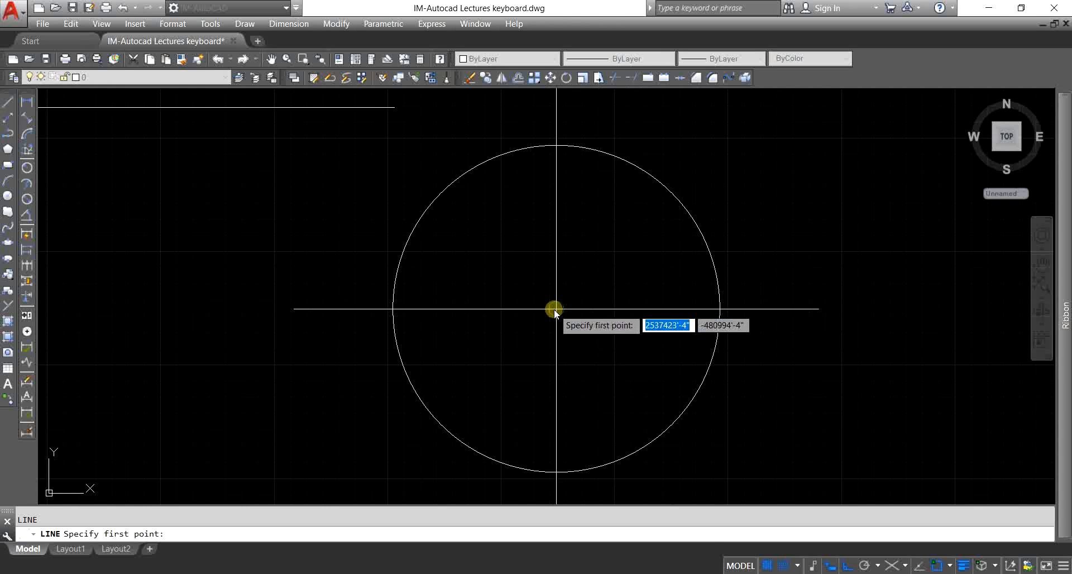
scroll(554, 310, down, 4)
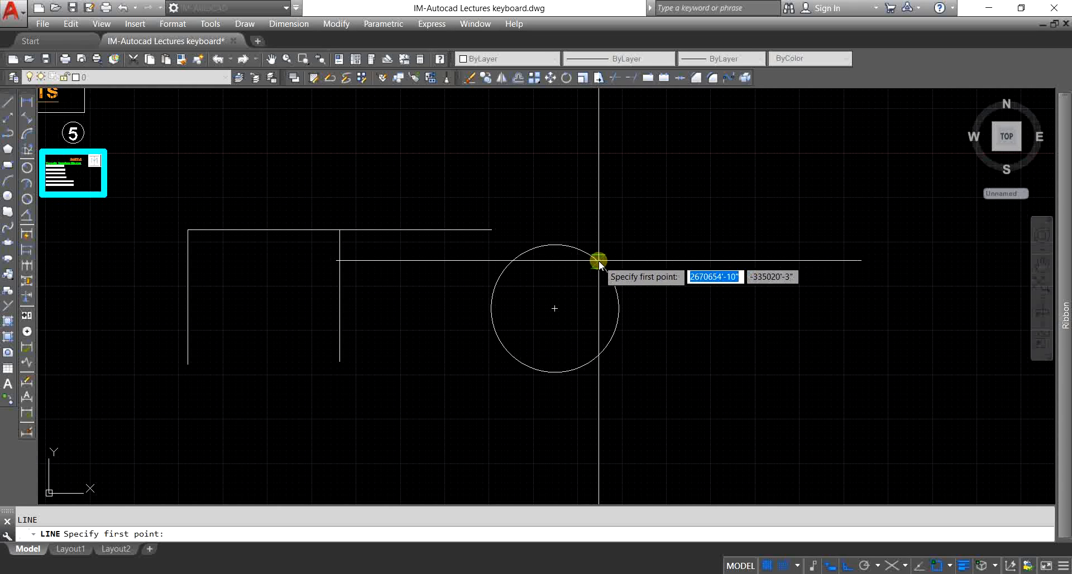
key(Escape)
key(Escape)
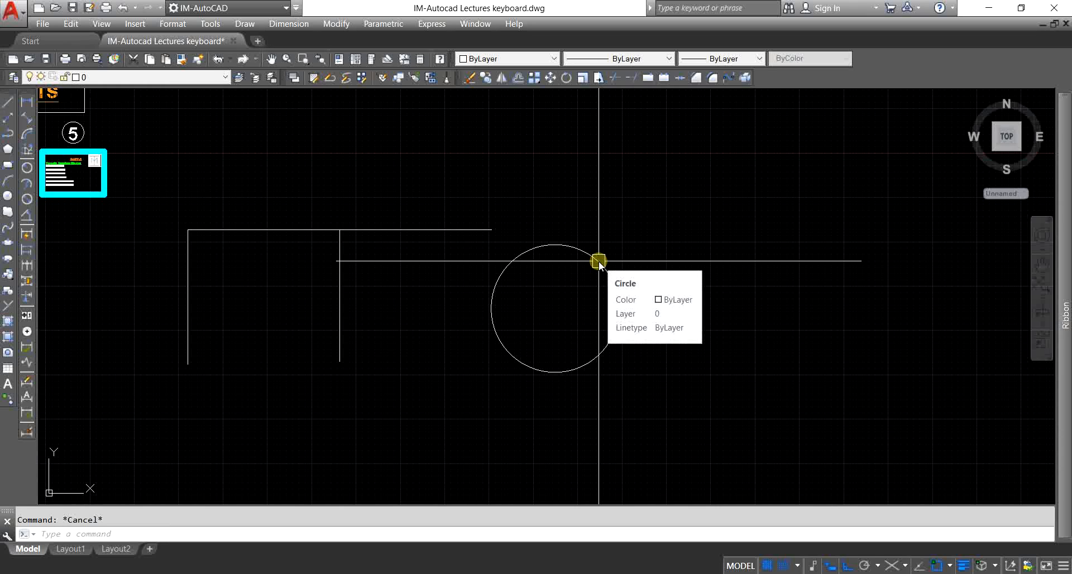
- Check the F4 entry in the Toggle Drawing Modes list and examine the 3D Object Snap options in Drafting Settings
scroll(664, 258, down, 2)
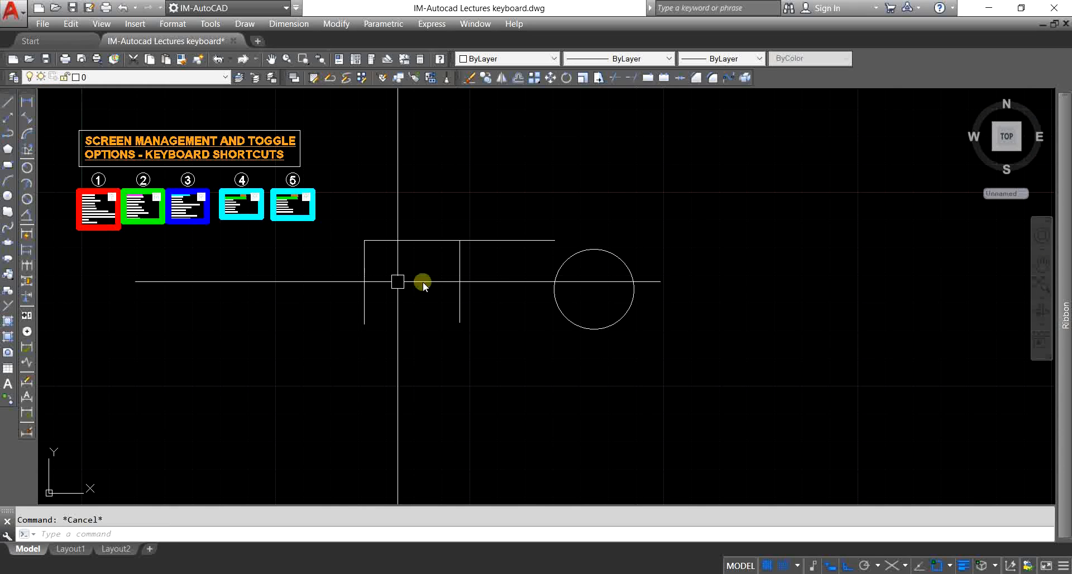
scroll(391, 293, down, 1)
scroll(240, 212, up, 10)
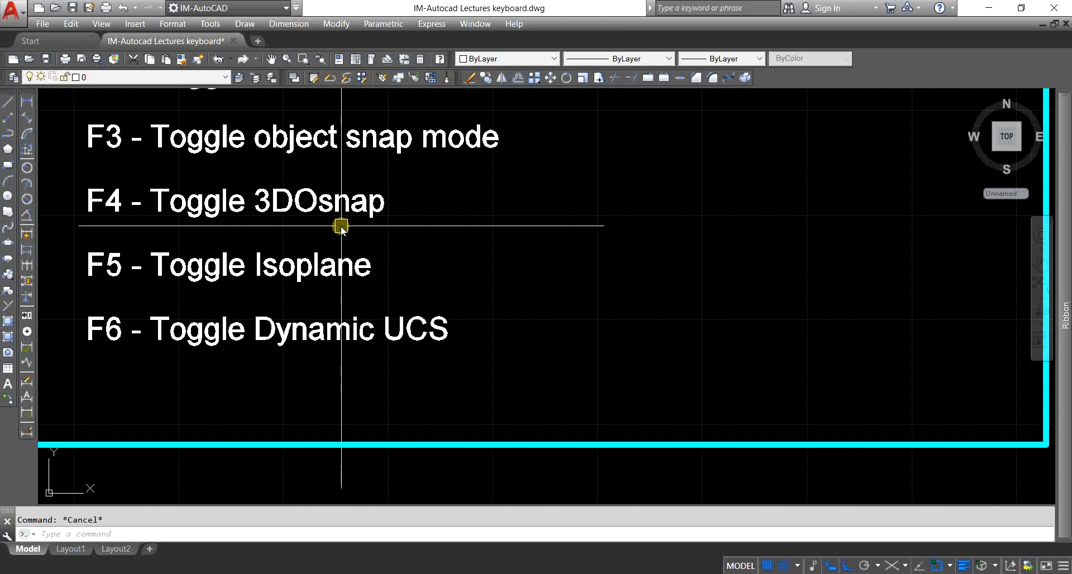
scroll(341, 226, down, 10)
scroll(301, 299, down, 4)
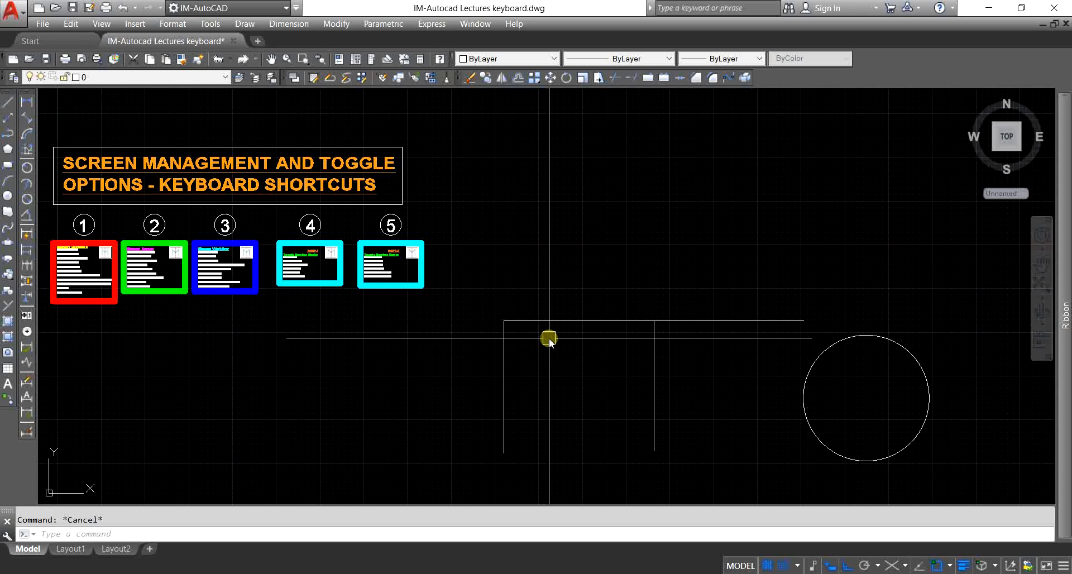
text(DS)
key(Return)
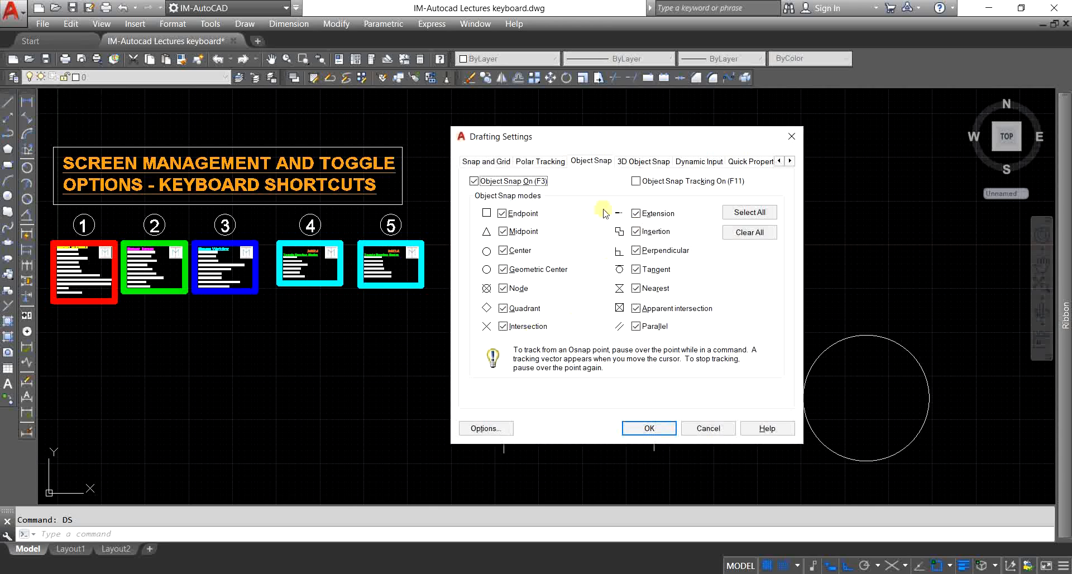
click(638, 162)
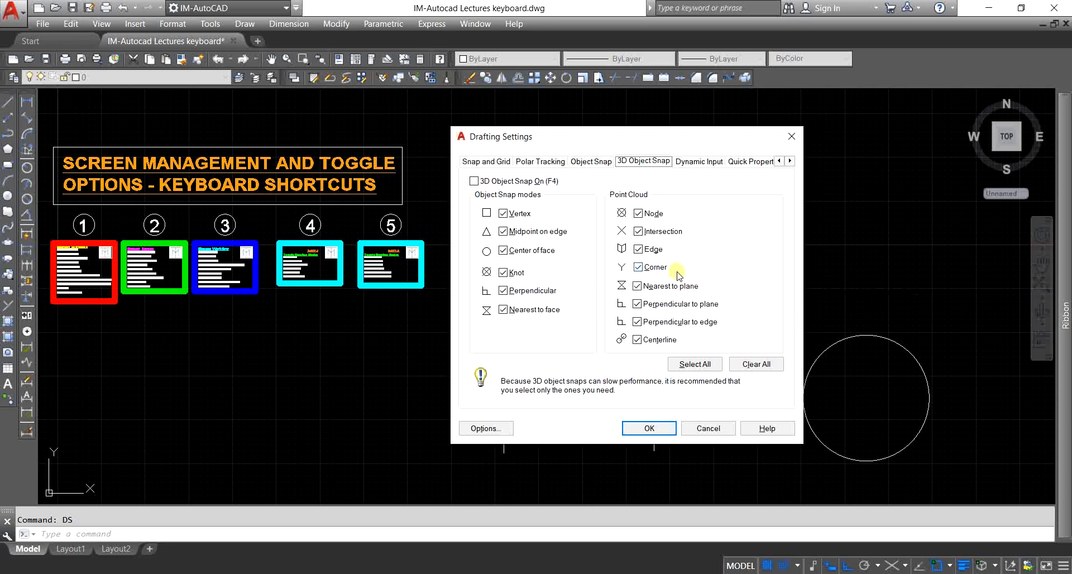
click(662, 427)
- Check the F5 entry in the function-key list and turn on isometric drafting with isoplane Top
middle_drag(491, 374, 625, 380)
scroll(444, 275, up, 10)
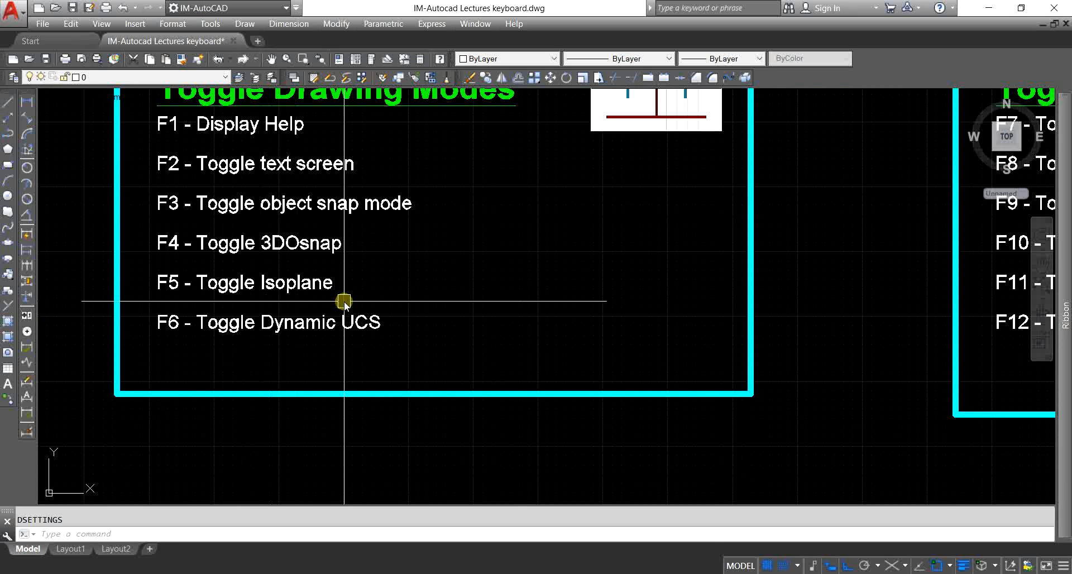
scroll(272, 296, down, 7)
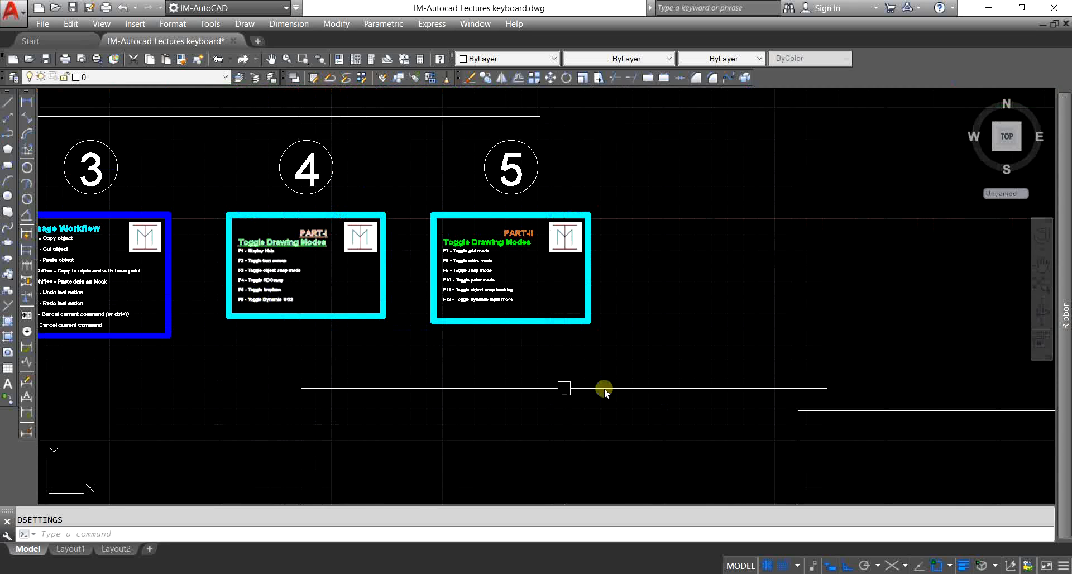
middle_drag(610, 371, 574, 281)
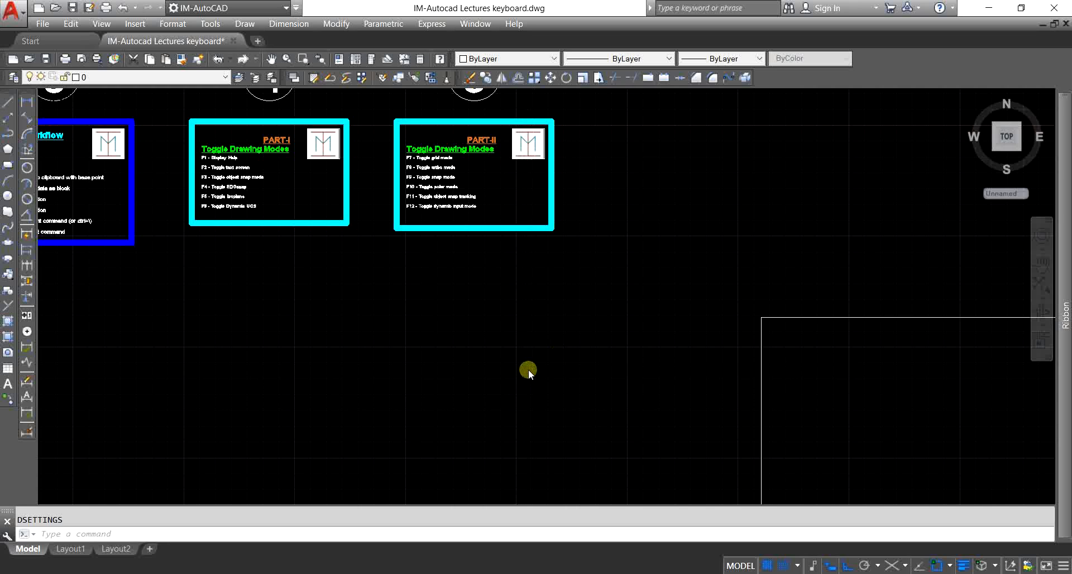
scroll(526, 368, down, 4)
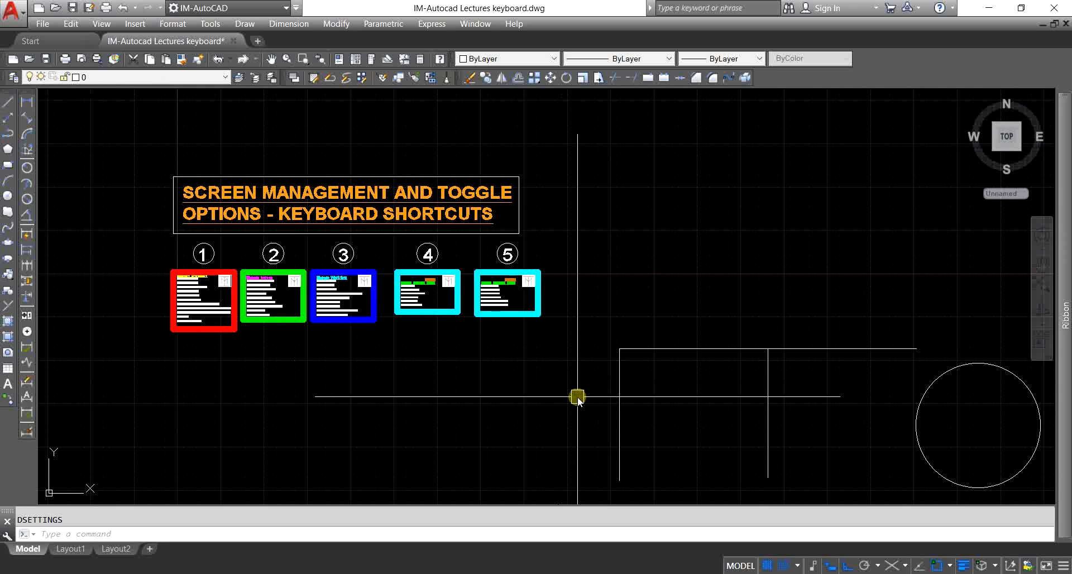
click(905, 565)
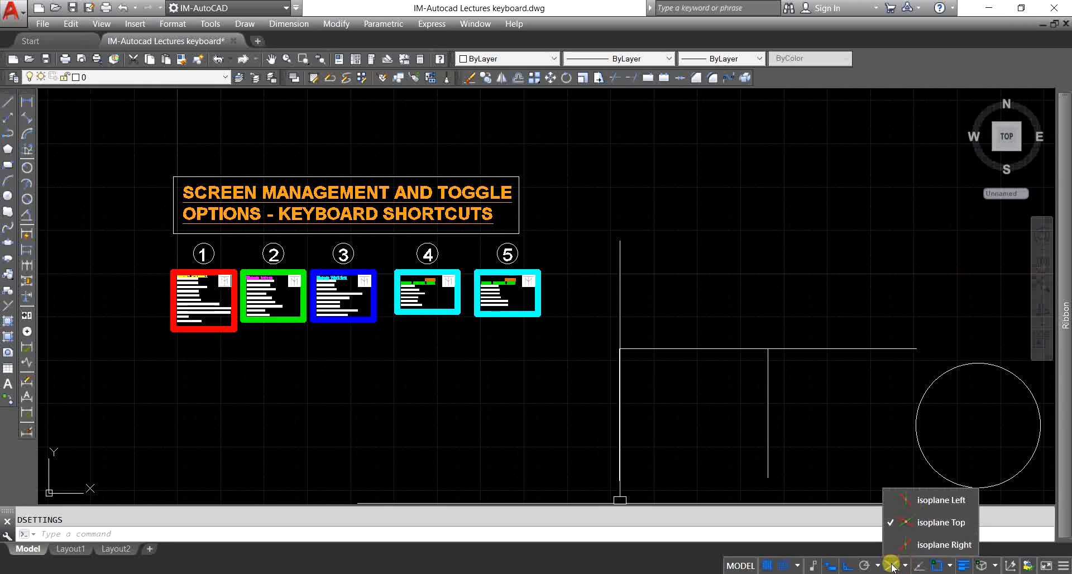
click(891, 565)
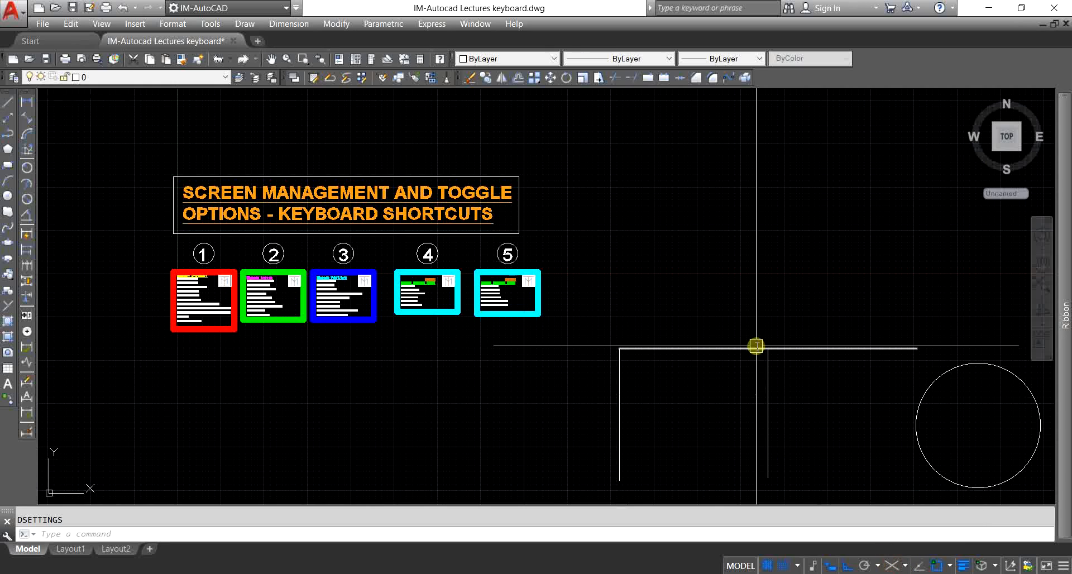
click(891, 565)
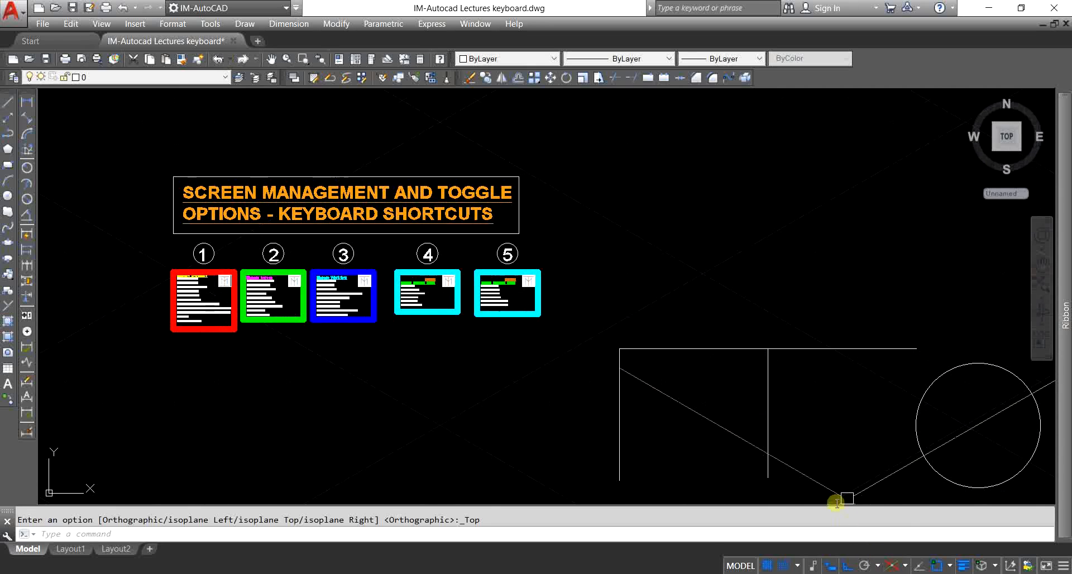
- Draw a rhombus with the Line tool below the sample lines and circle, its sides following the 30° and 150° isometric axes
scroll(522, 235, down, 4)
scroll(562, 328, up, 3)
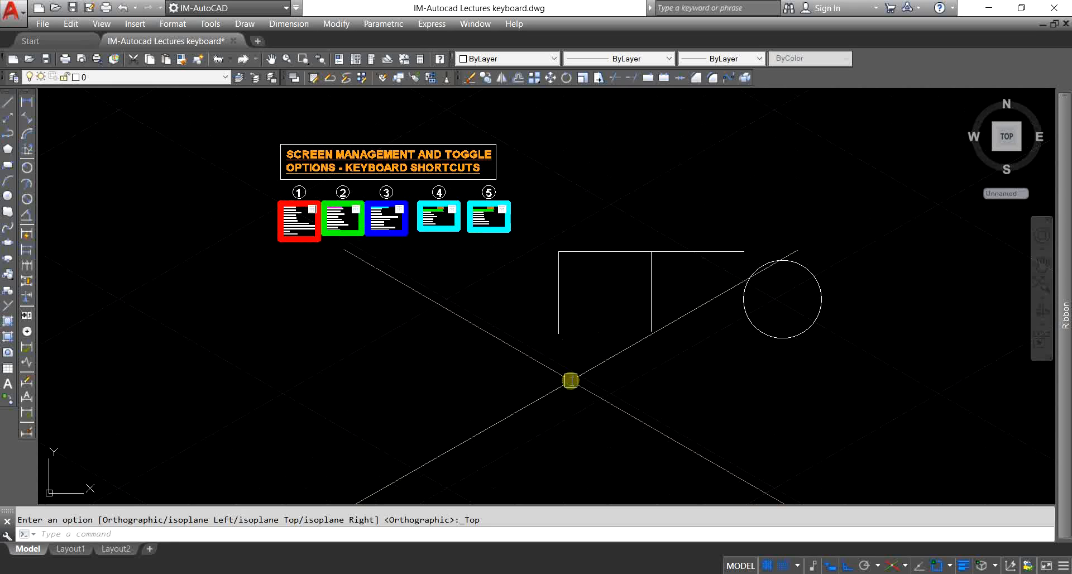
middle_drag(603, 393, 583, 349)
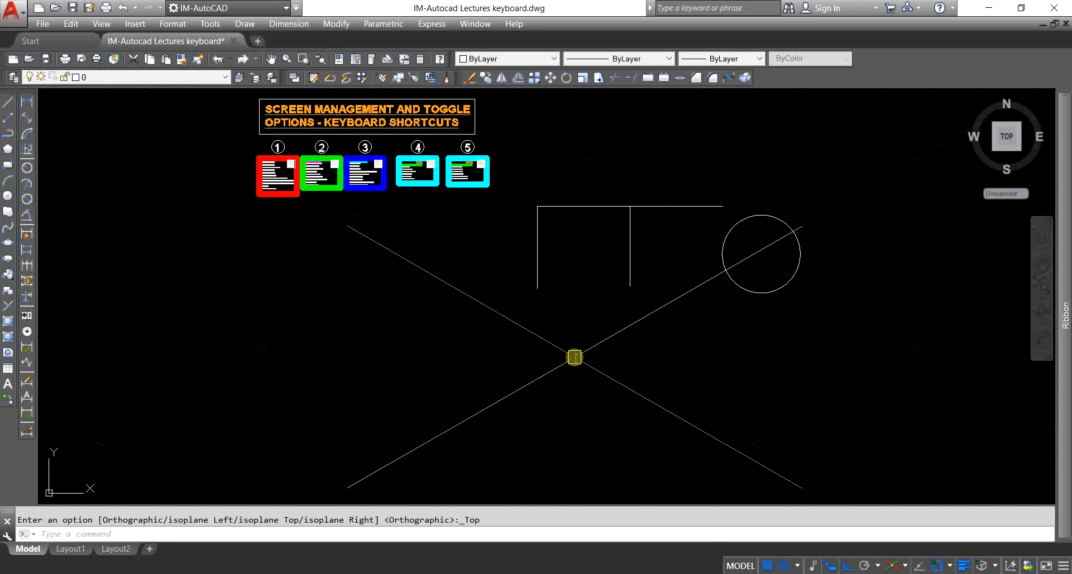
middle_drag(491, 378, 469, 297)
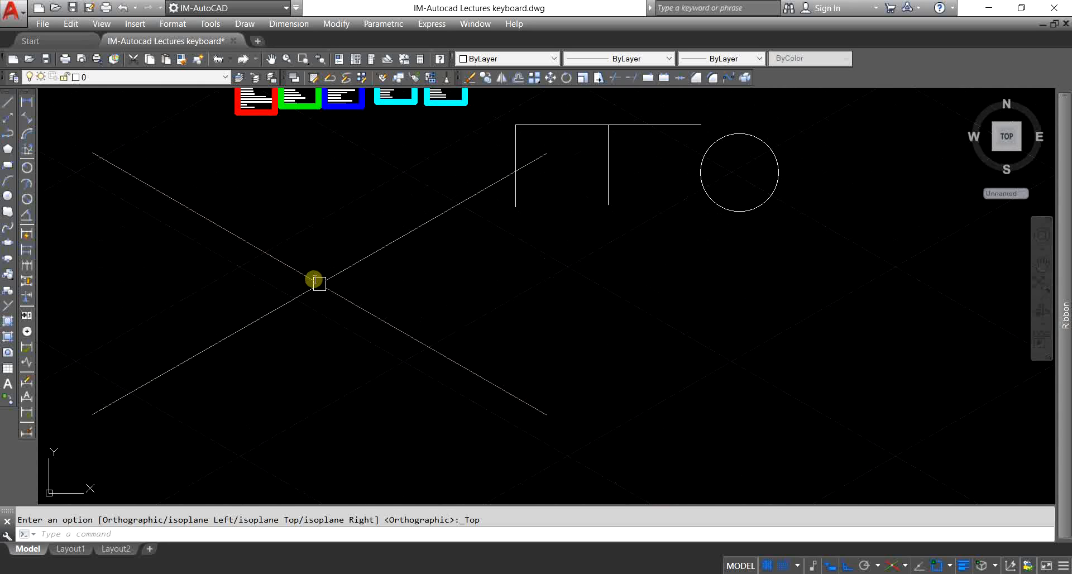
text(l)
key(Return)
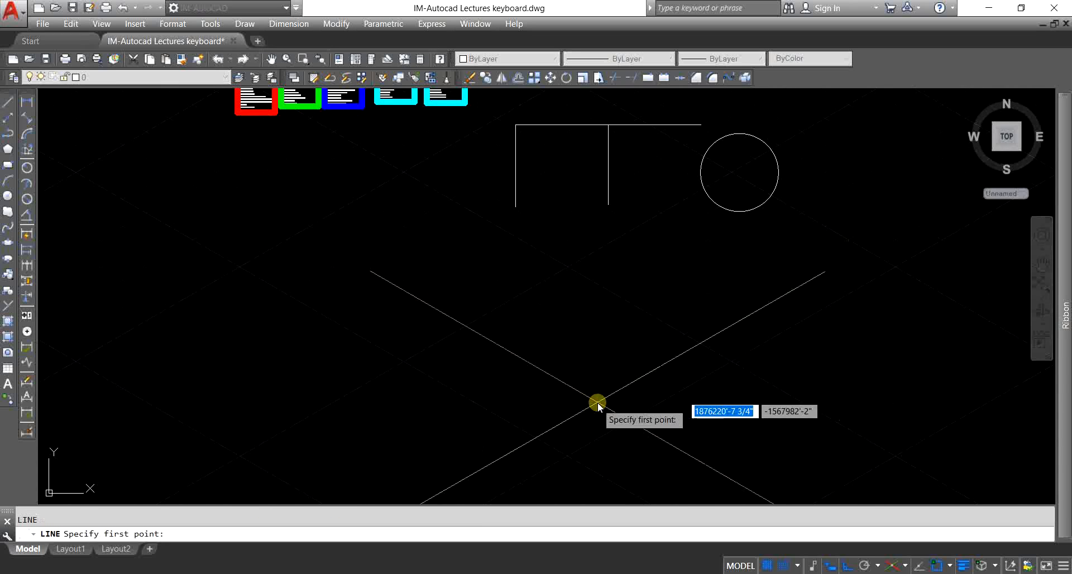
click(567, 455)
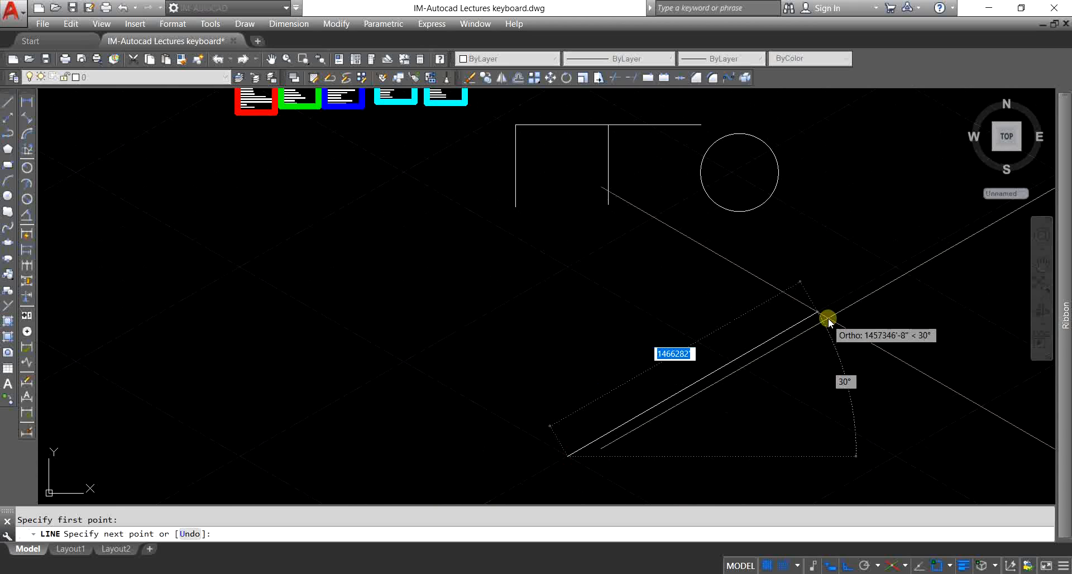
click(839, 300)
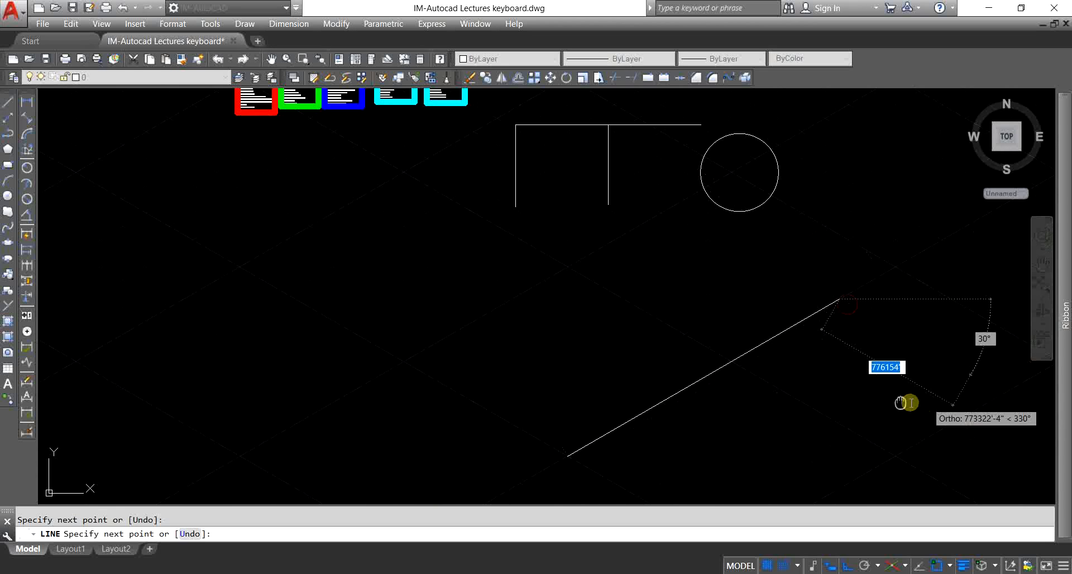
middle_drag(911, 403, 708, 321)
scroll(677, 305, down, 2)
click(817, 379)
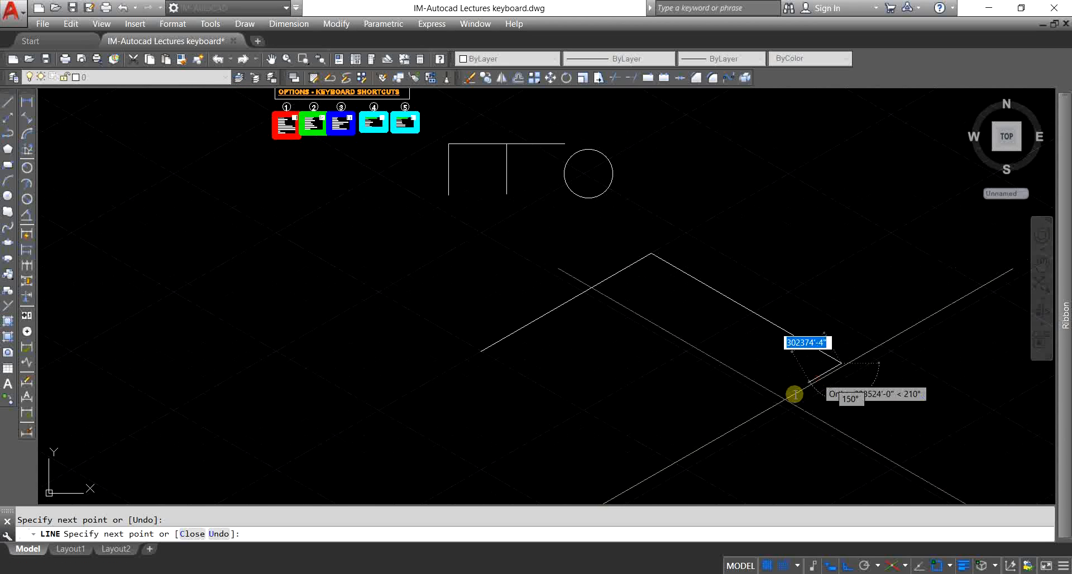
click(642, 478)
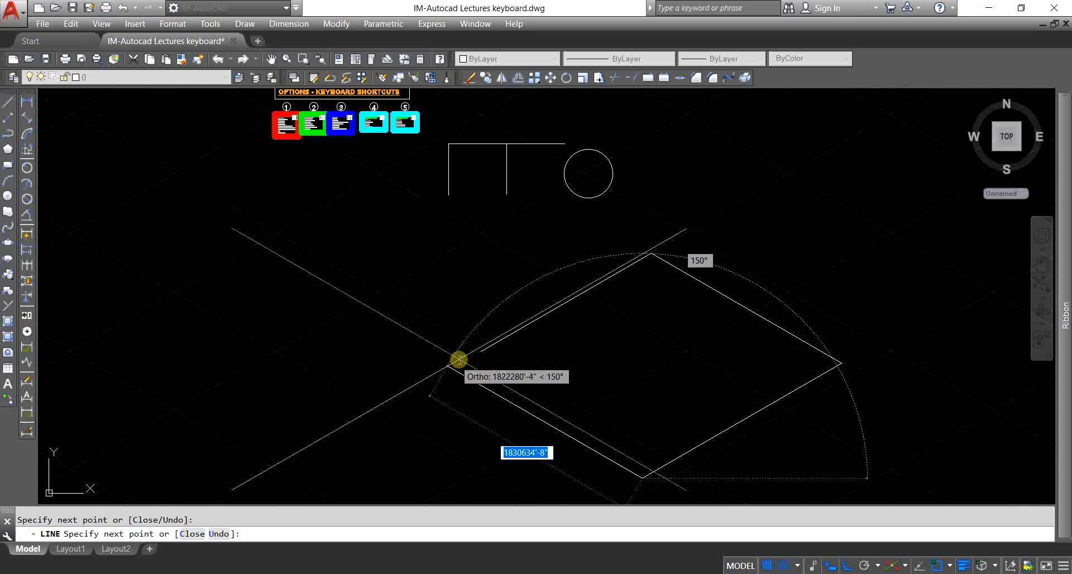
click(453, 368)
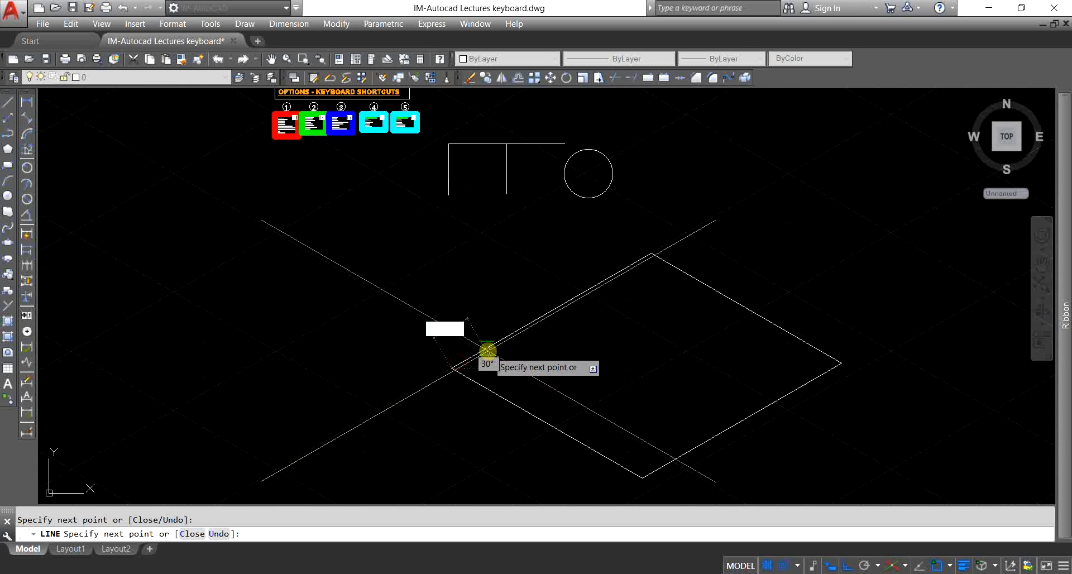
key(Escape)
- Start a line from the rhombus's lowest corner, turn Ortho off to compare the cursor's free movement, and cancel the line
scroll(544, 296, down, 3)
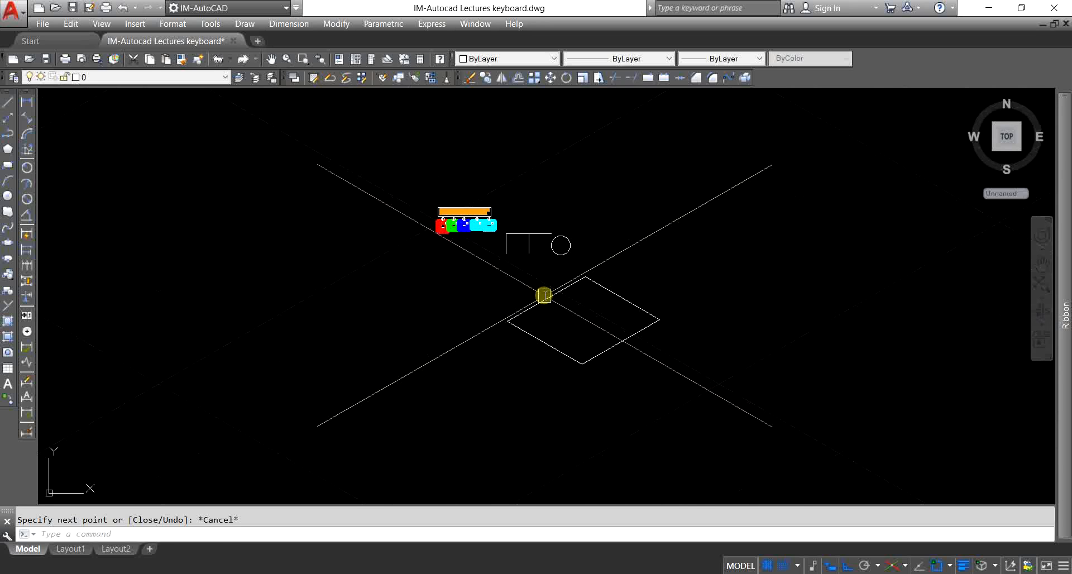
scroll(545, 296, up, 2)
key(Escape)
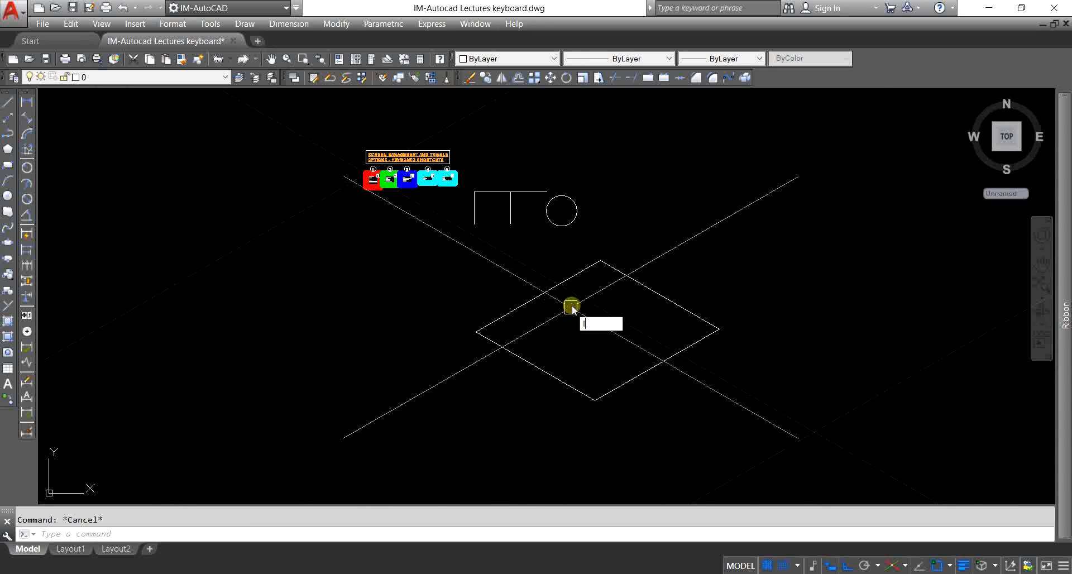
text(l)
key(Return)
click(594, 402)
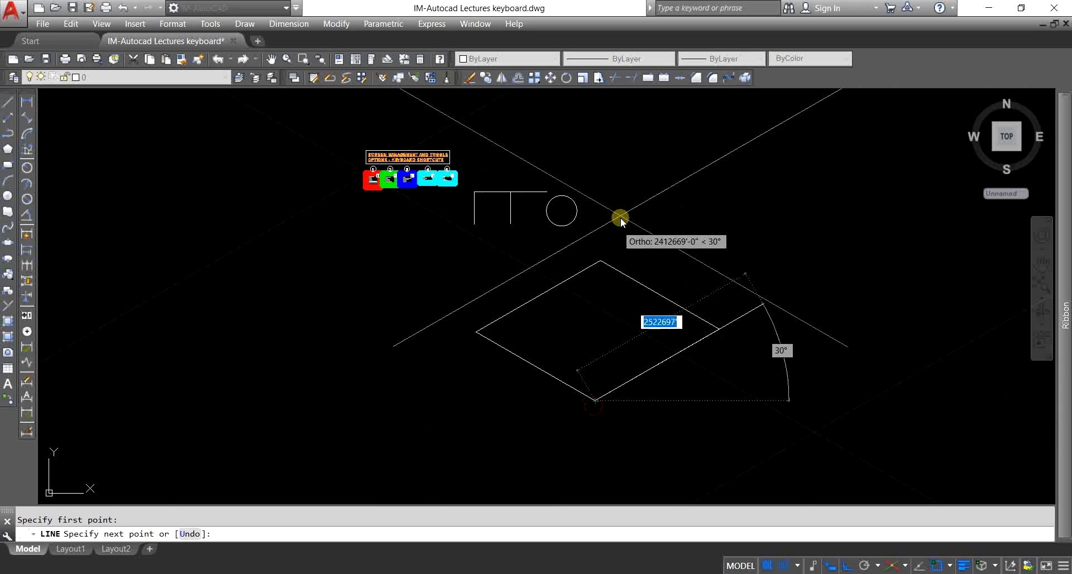
click(853, 564)
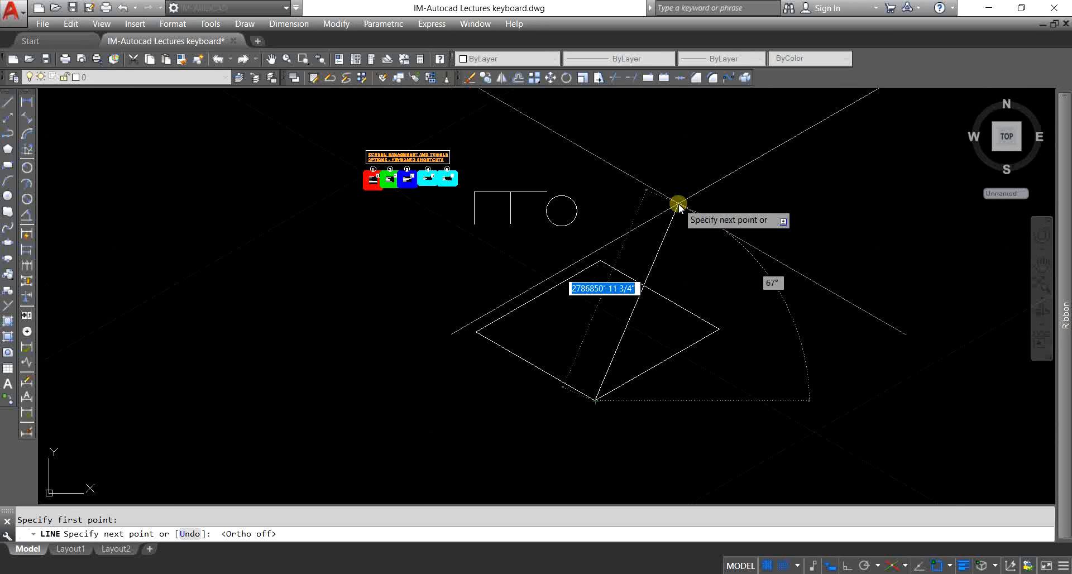
key(Escape)
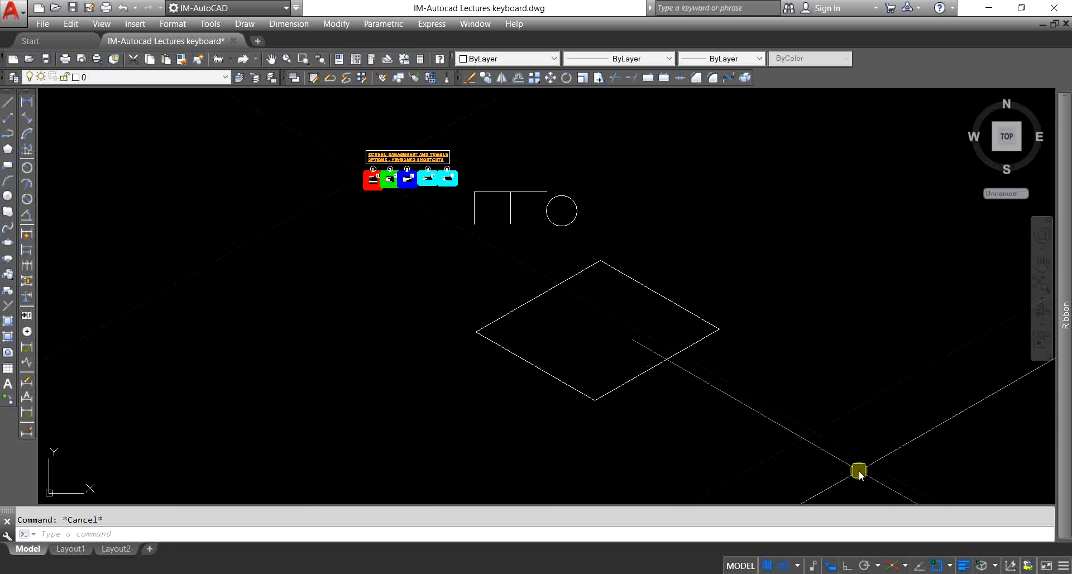
- Turn off isometric drafting and erase all the lines of the rhombus
click(893, 560)
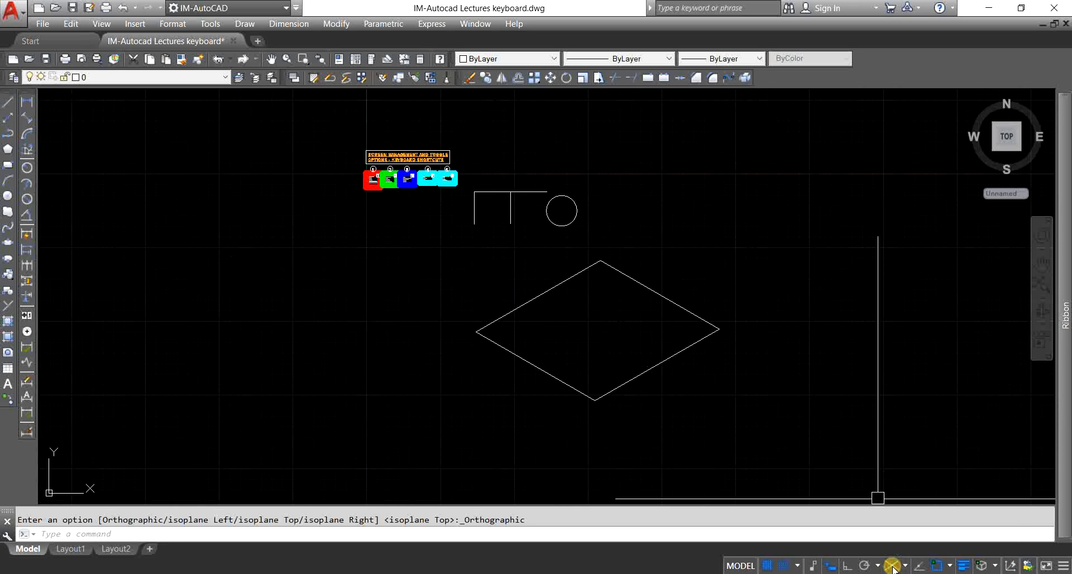
scroll(627, 381, up, 4)
scroll(643, 299, down, 2)
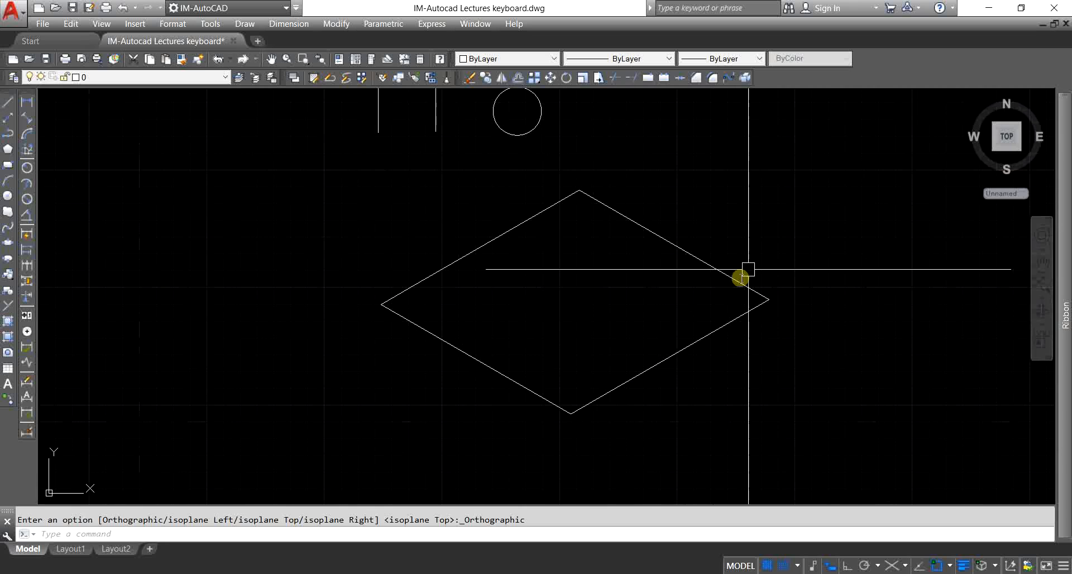
click(757, 260)
click(638, 367)
key(Delete)
click(568, 262)
click(405, 399)
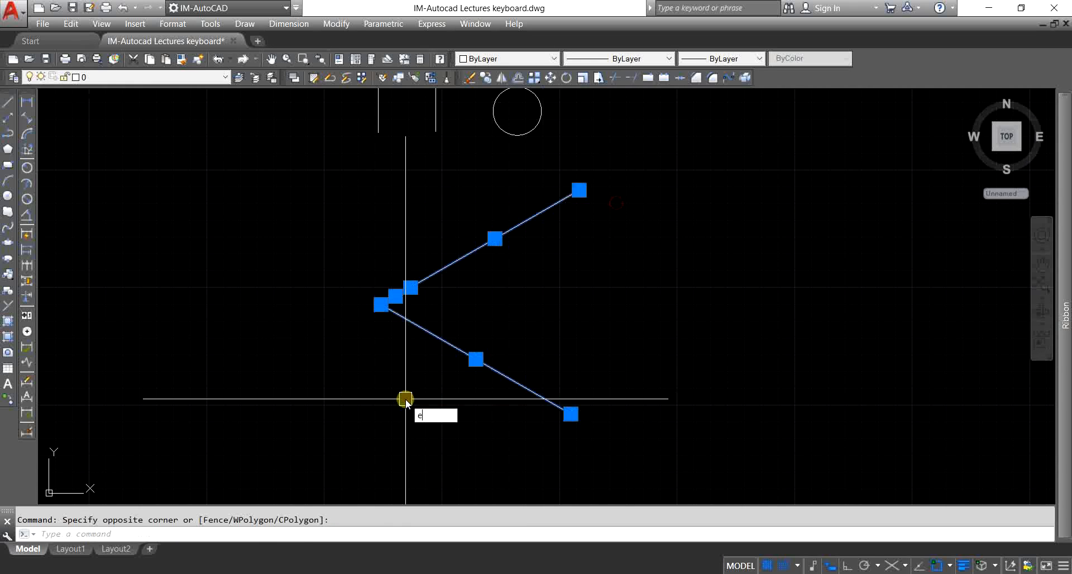
key(Delete)
- Check the F6 Toggle Dynamic UCS entry in the Part-I Toggle Drawing Modes list
scroll(664, 363, down, 1)
scroll(665, 363, down, 2)
scroll(548, 307, up, 5)
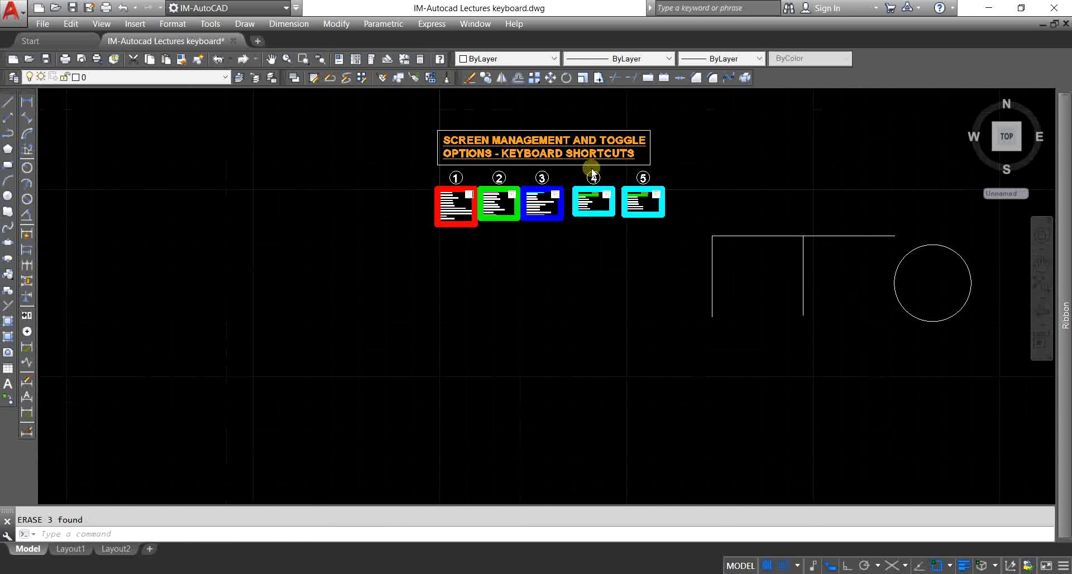
scroll(592, 173, up, 4)
scroll(581, 280, up, 3)
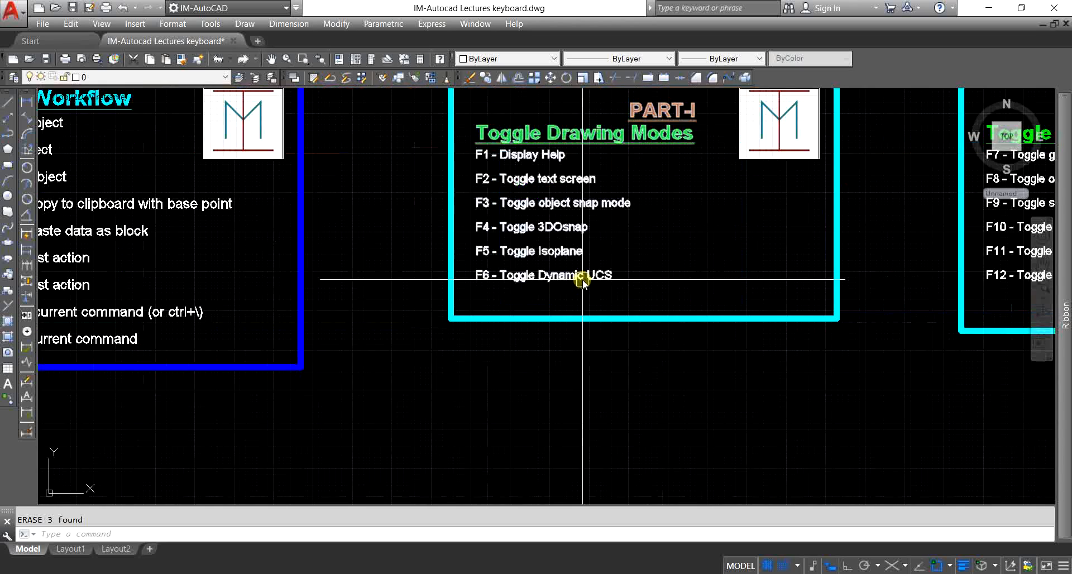
scroll(624, 296, up, 2)
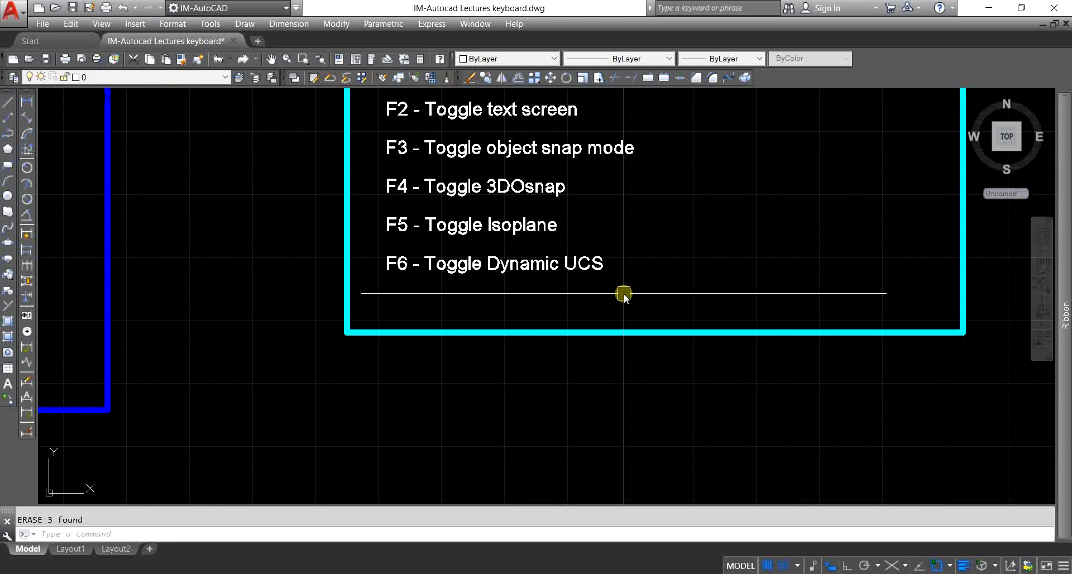
mouse_move(570, 300)
middle_down()
mouse_move(504, 333)
mouse_move(505, 430)
middle_up()
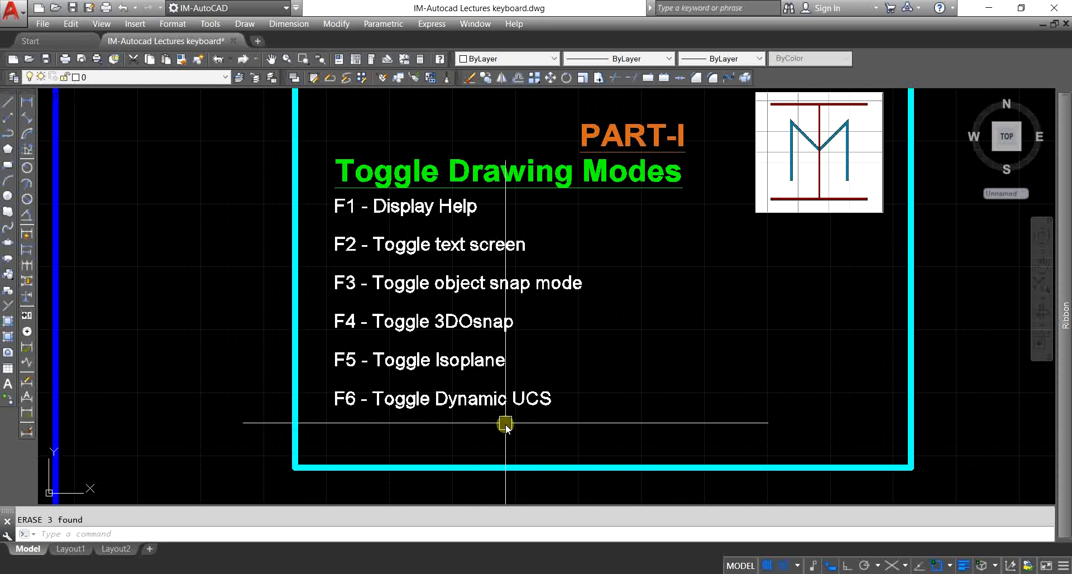
- Examine the F7 to F12 entries in the Part-II Toggle Drawing Modes list
scroll(534, 360, down, 5)
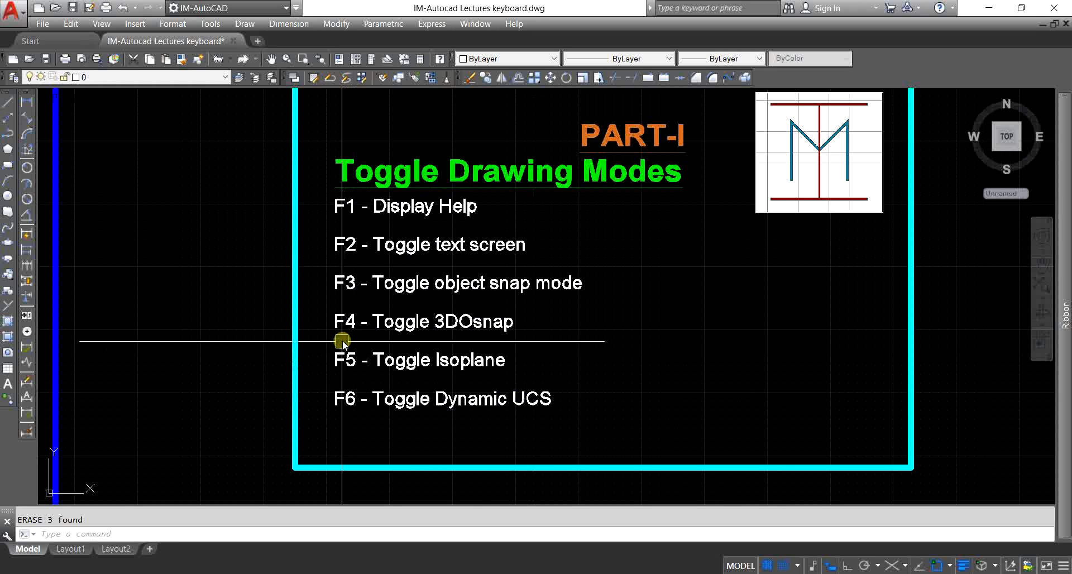
scroll(575, 335, up, 6)
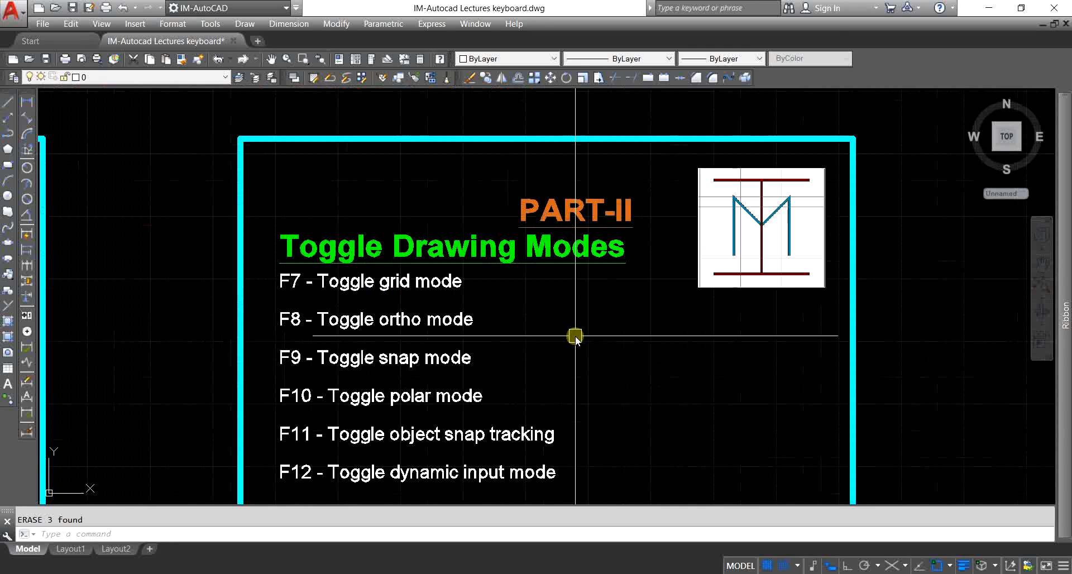
middle_drag(570, 354, 584, 282)
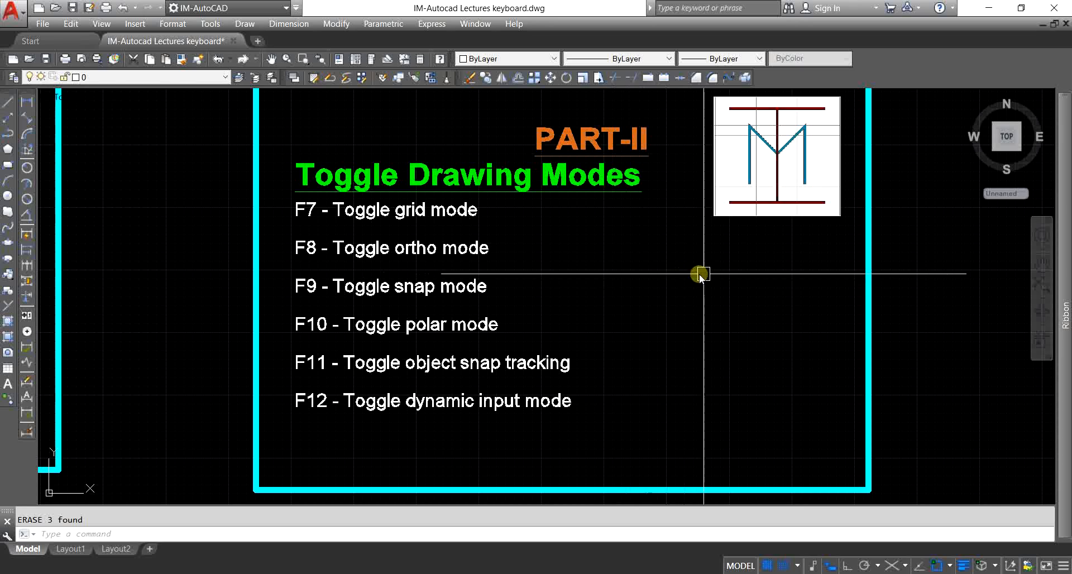
- Review the shortcut lists in the Manage Drawings, Manage Screen and Manage Workflow frames
scroll(735, 280, down, 4)
scroll(846, 282, down, 4)
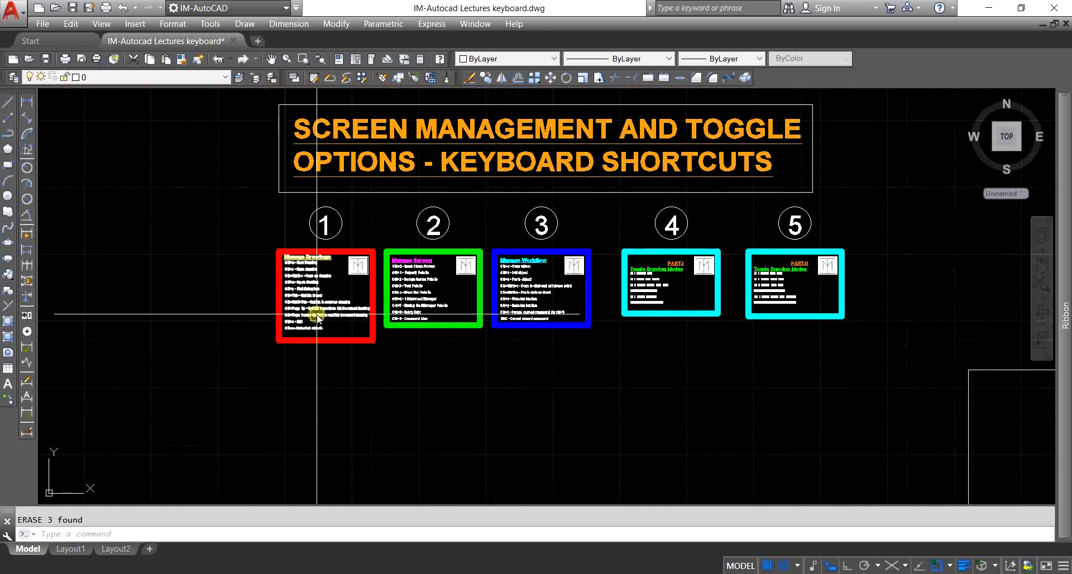
scroll(323, 289, up, 6)
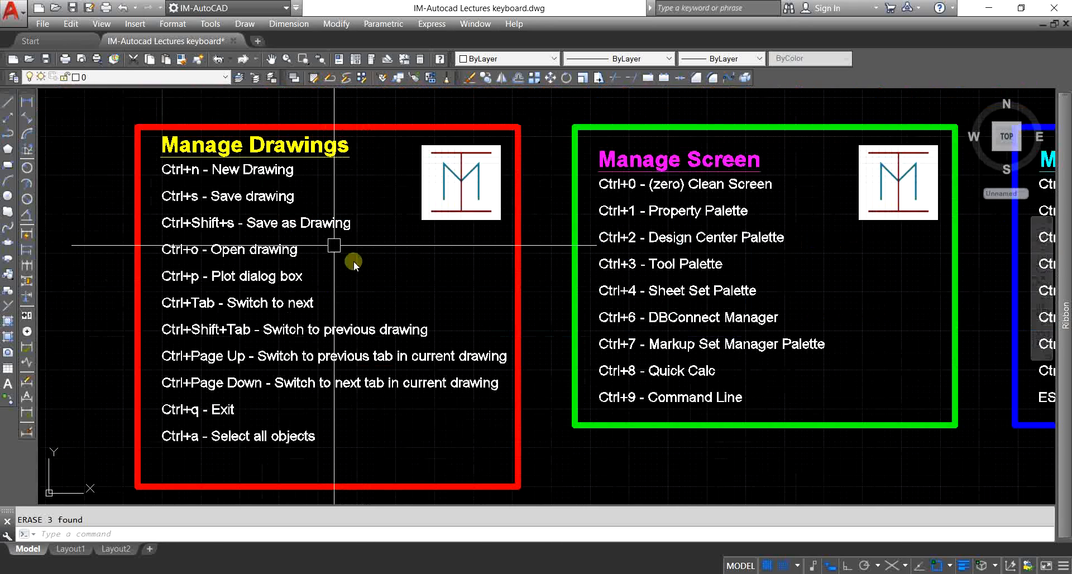
scroll(519, 269, down, 3)
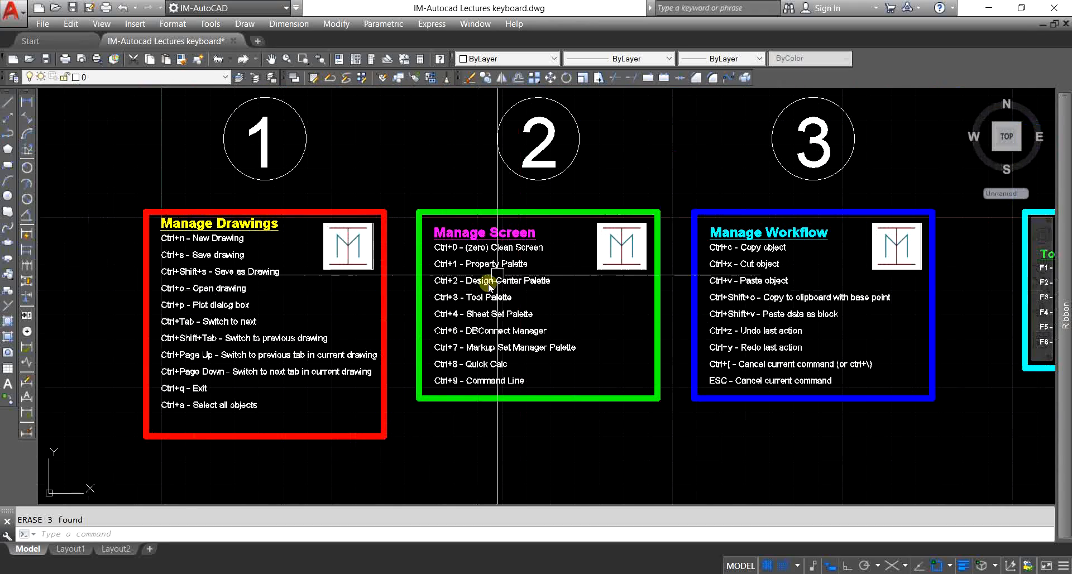
scroll(521, 246, up, 5)
scroll(324, 233, down, 3)
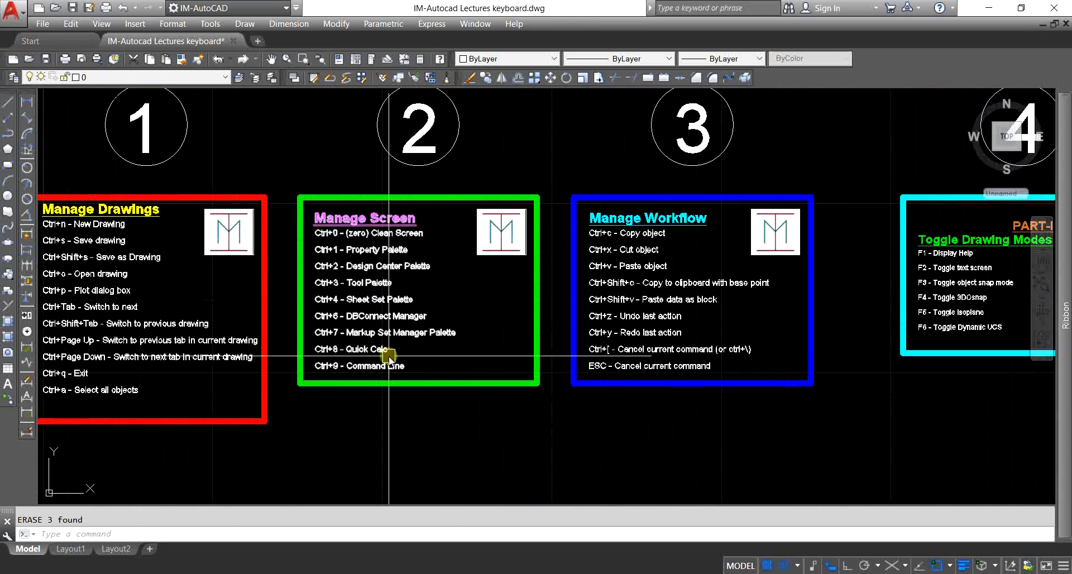
scroll(700, 235, up, 2)
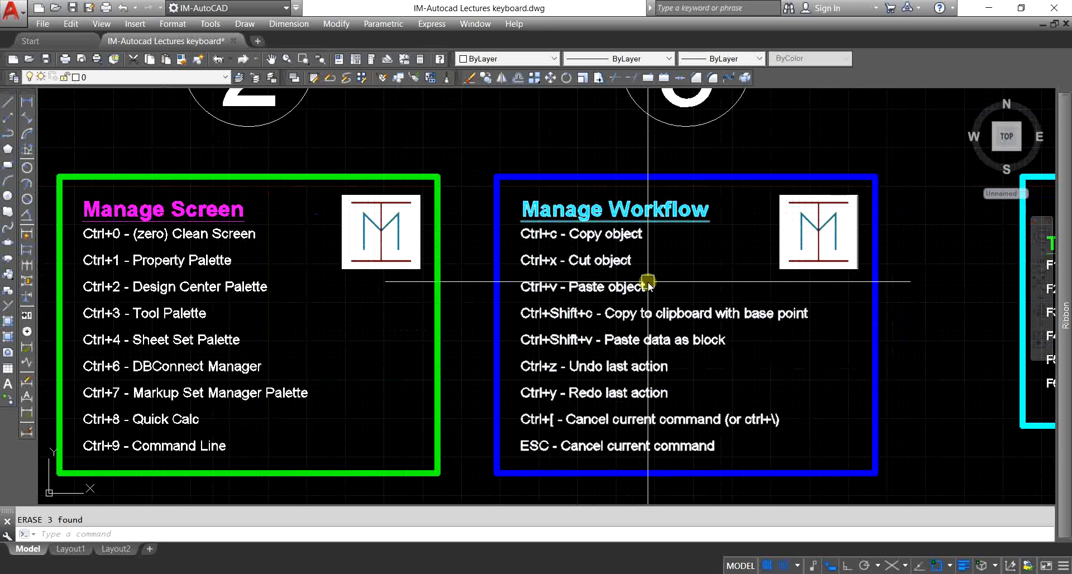